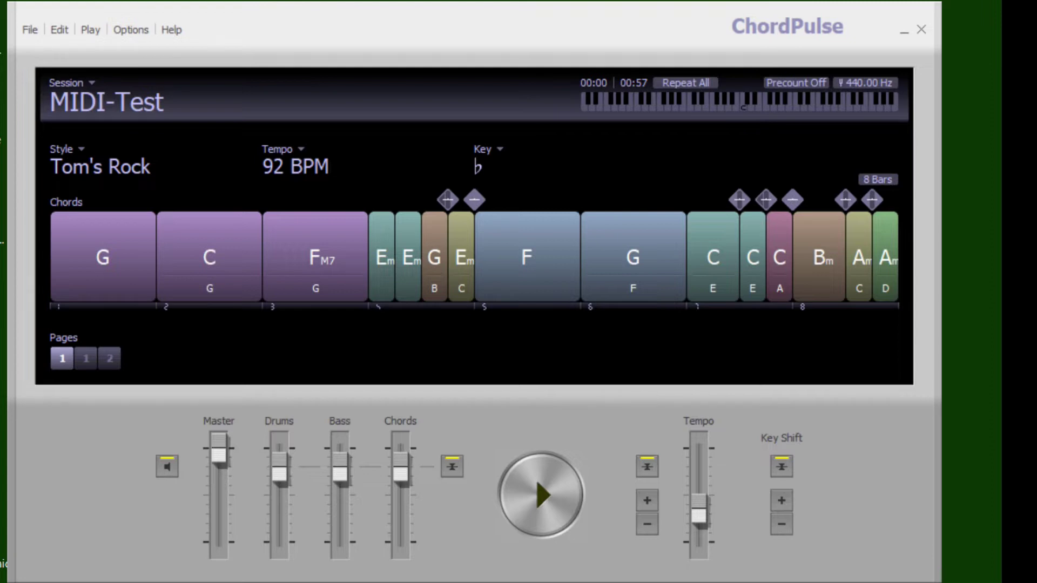
Start ChordPulse playback of the MIDI-Test progression in Tom's Rock style at 92 BPM
{"action": "left_click", "coordinate": [550, 501]}
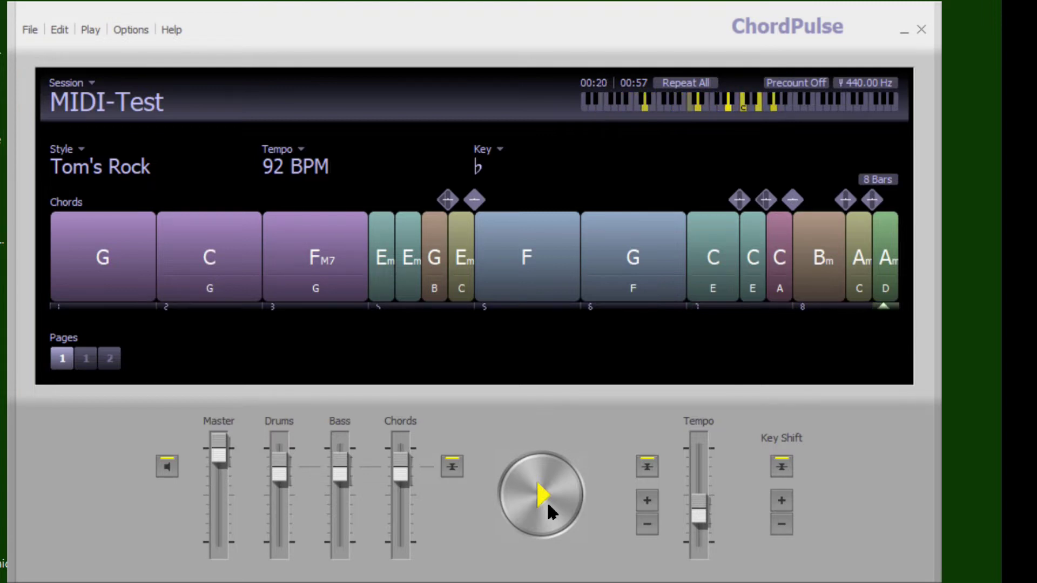
Stop the MIDI-Test playback at 00:20 of the 57-second session
{"action": "left_click", "coordinate": [548, 505]}
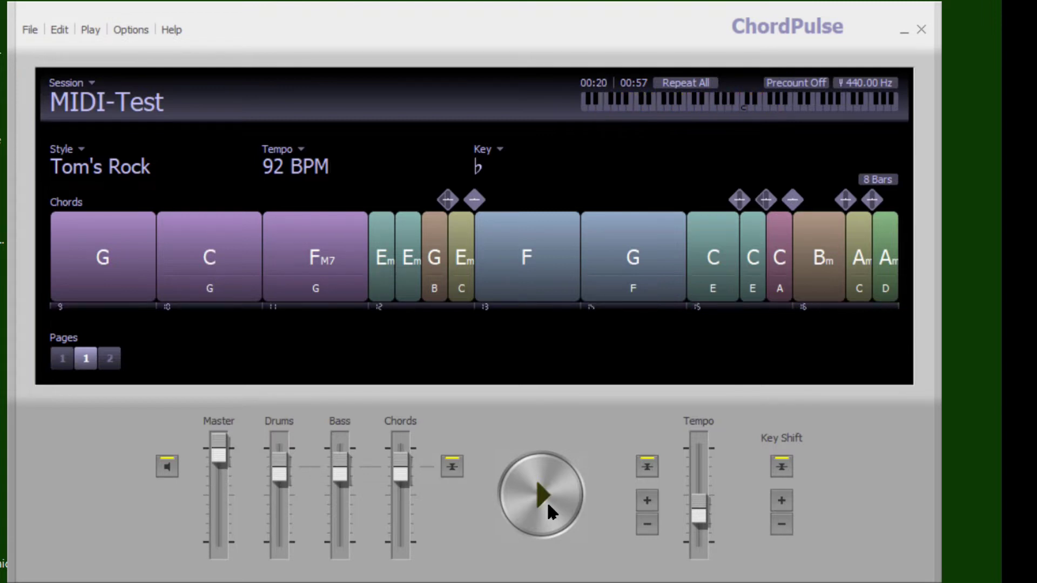
{"action": "left_click", "coordinate": [30, 29]}
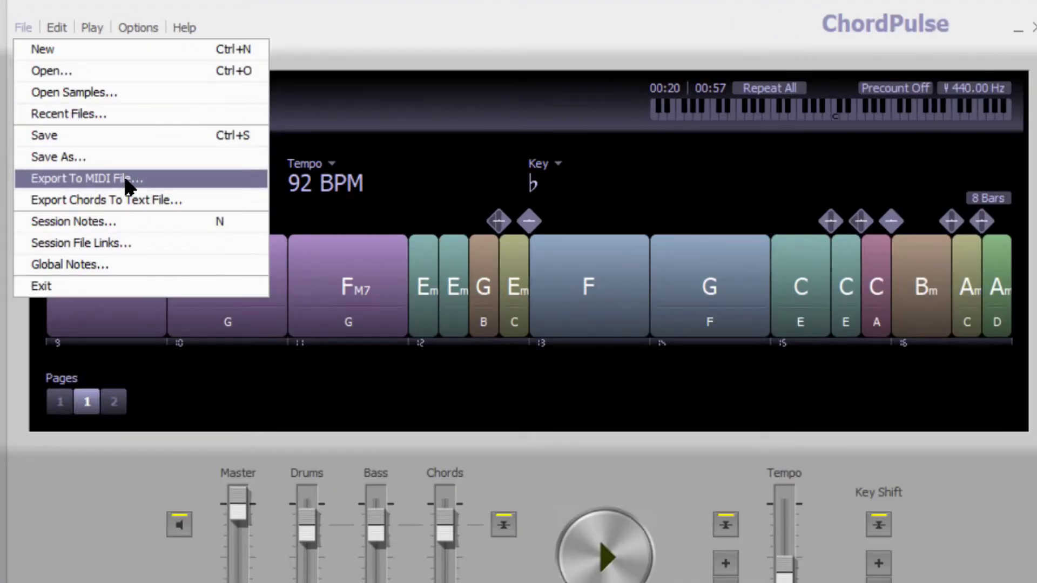
Cancel the MIDI-Test export, minimise ChordPulse and launch MuseScore 3 from the desktop
{"action": "left_click", "coordinate": [126, 180]}
{"action": "key", "text": "Return"}
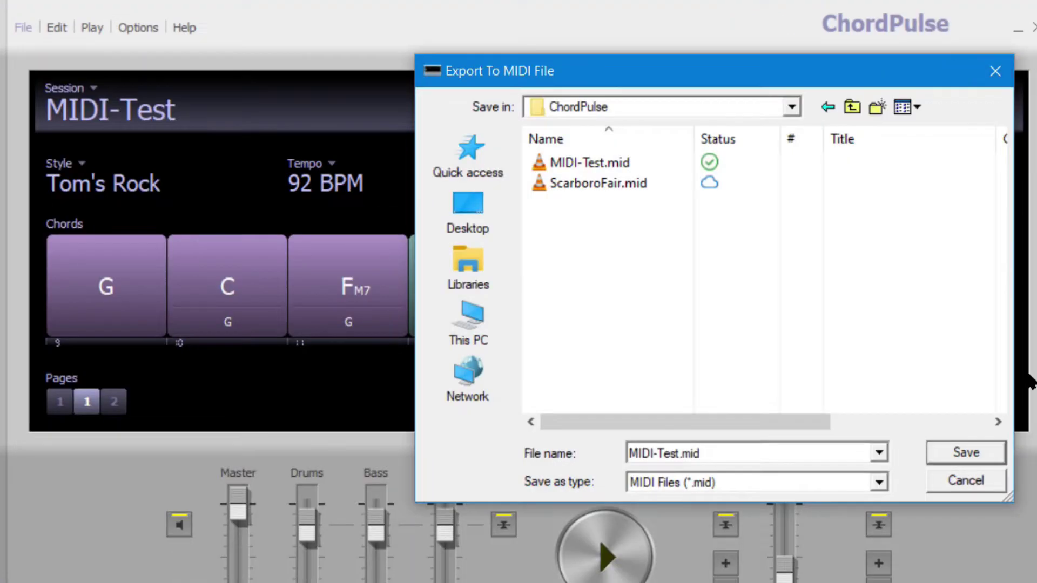
{"action": "left_click", "coordinate": [996, 71]}
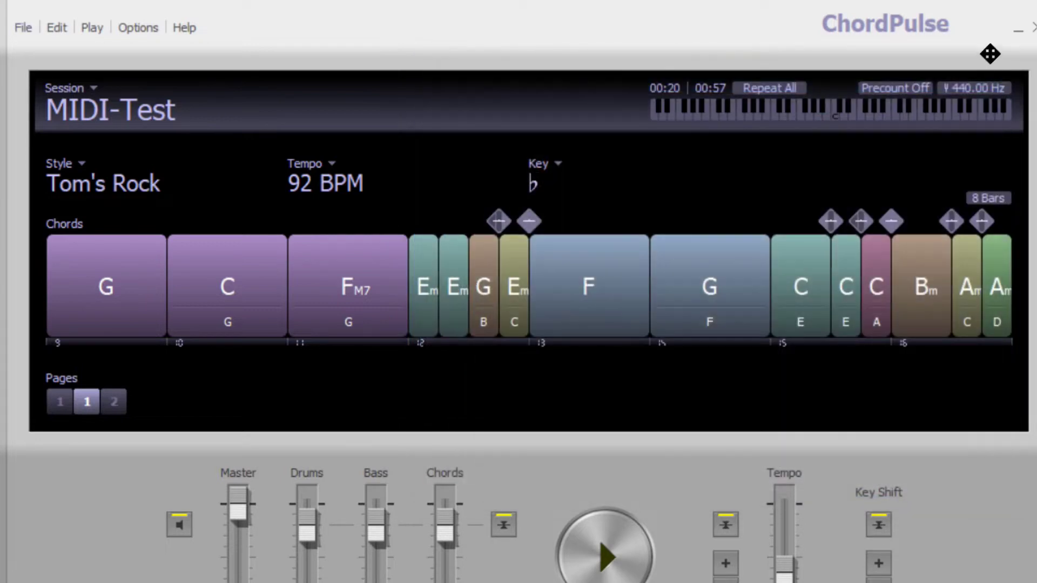
{"action": "left_click", "coordinate": [1018, 31]}
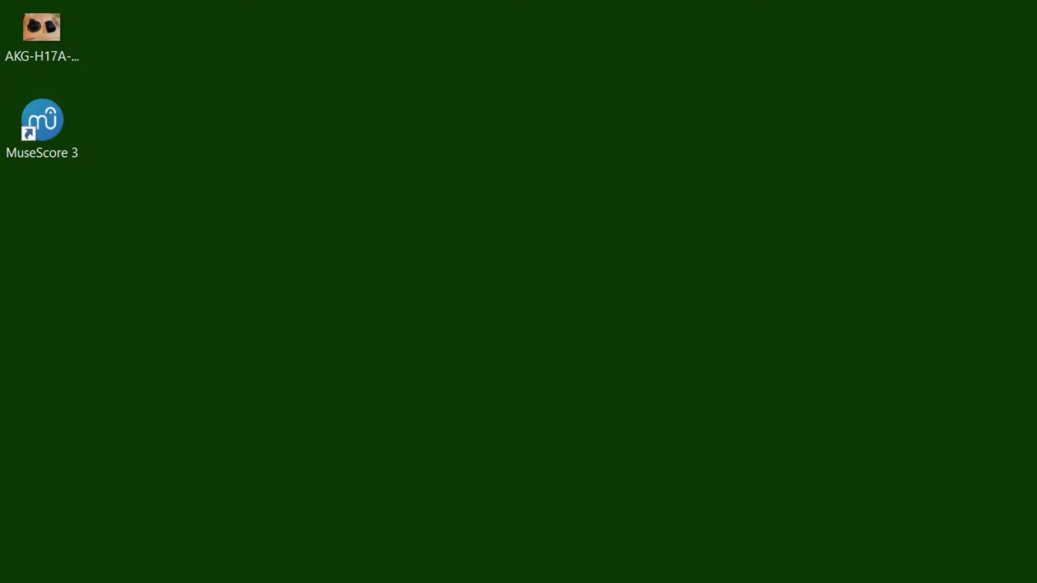
{"action": "double_click", "coordinate": [43, 122]}
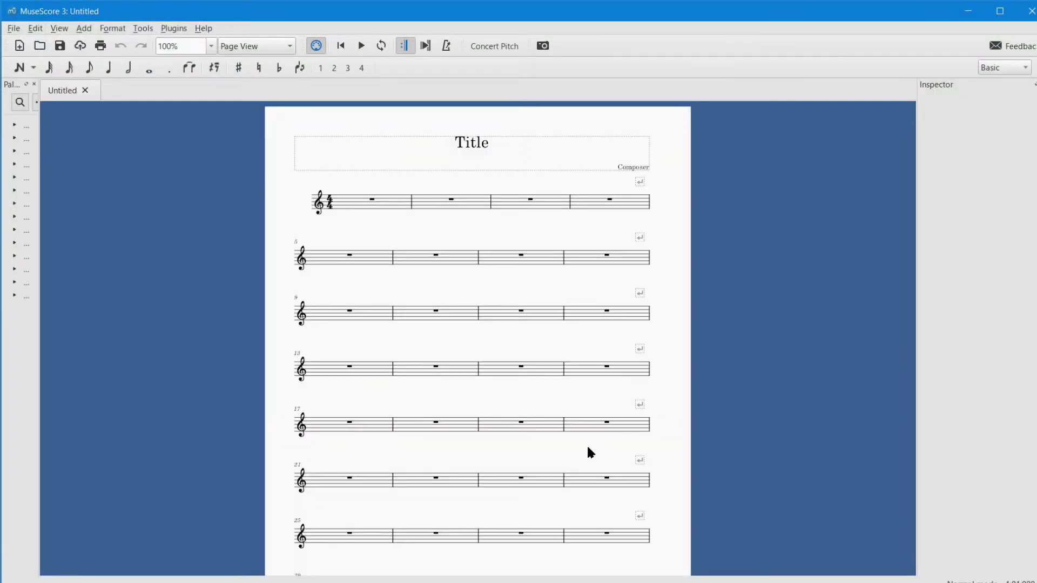
Close MuseScore's Start Center
{"action": "left_click", "coordinate": [14, 28]}
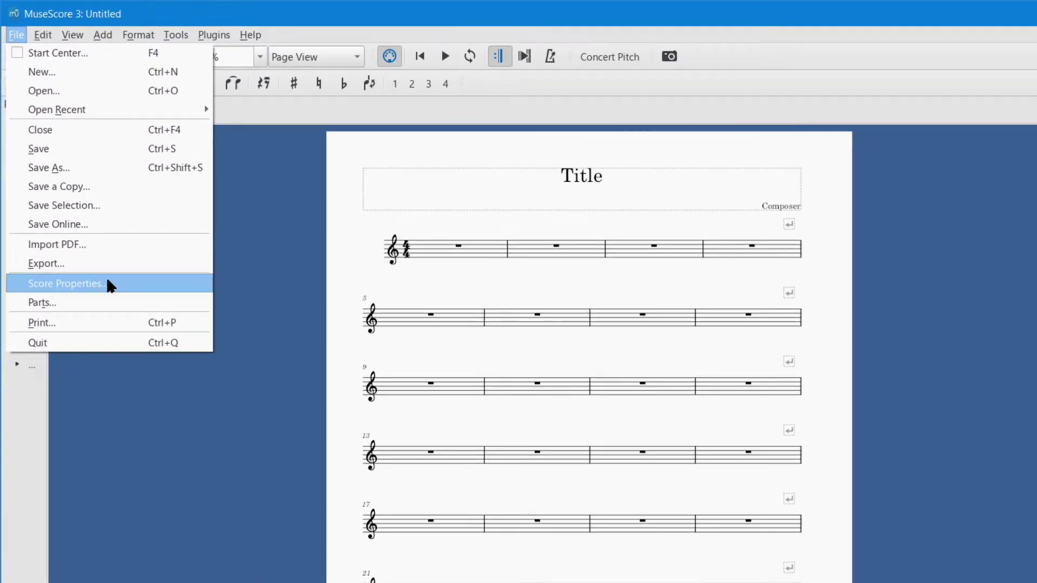
{"action": "left_click", "coordinate": [58, 53]}
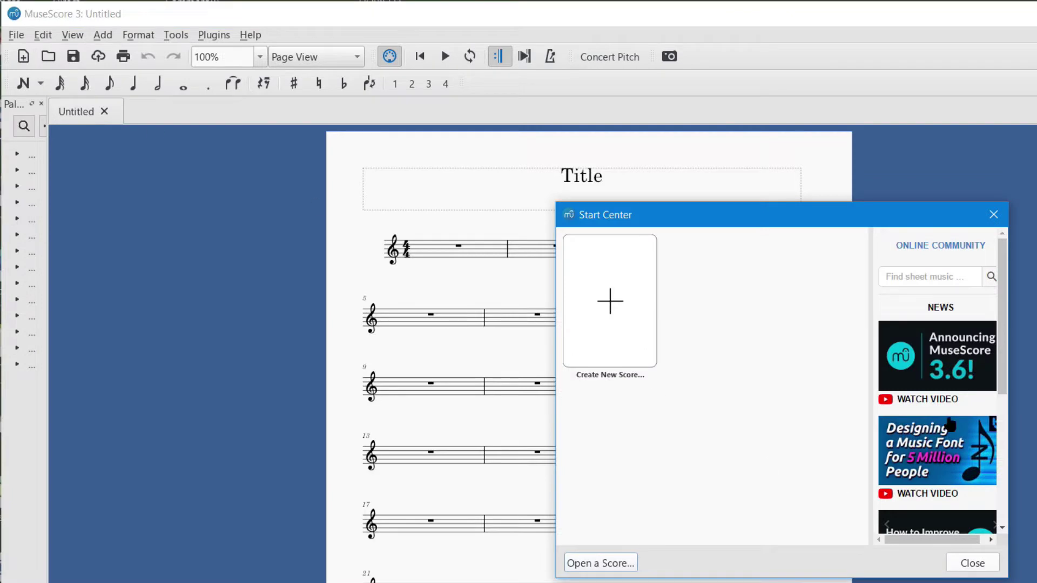
{"action": "left_click", "coordinate": [997, 215]}
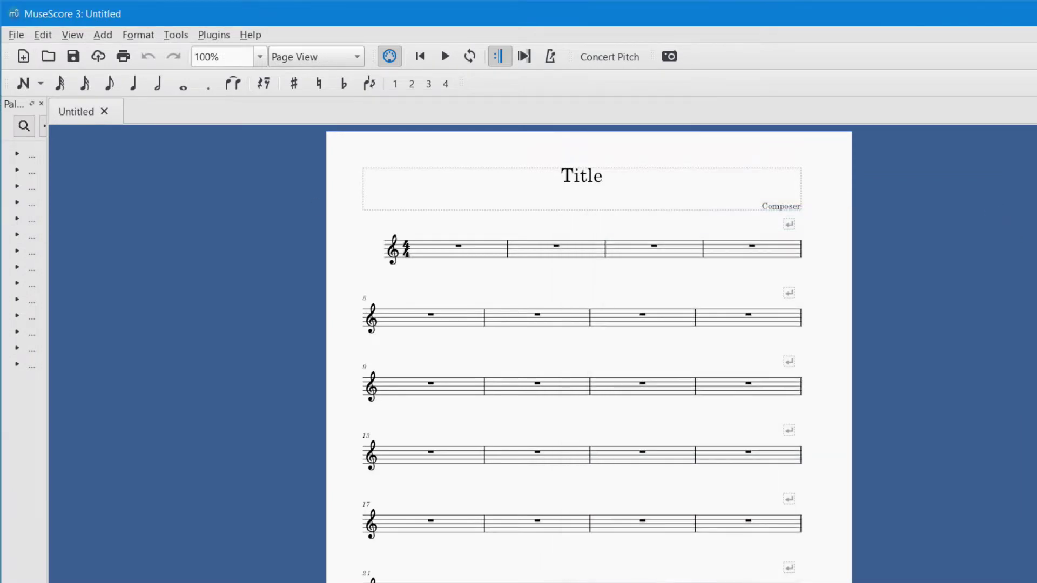
Open MIDI-Test.mid from the ChordPulse folder as a score and start playback
{"action": "left_click", "coordinate": [16, 35]}
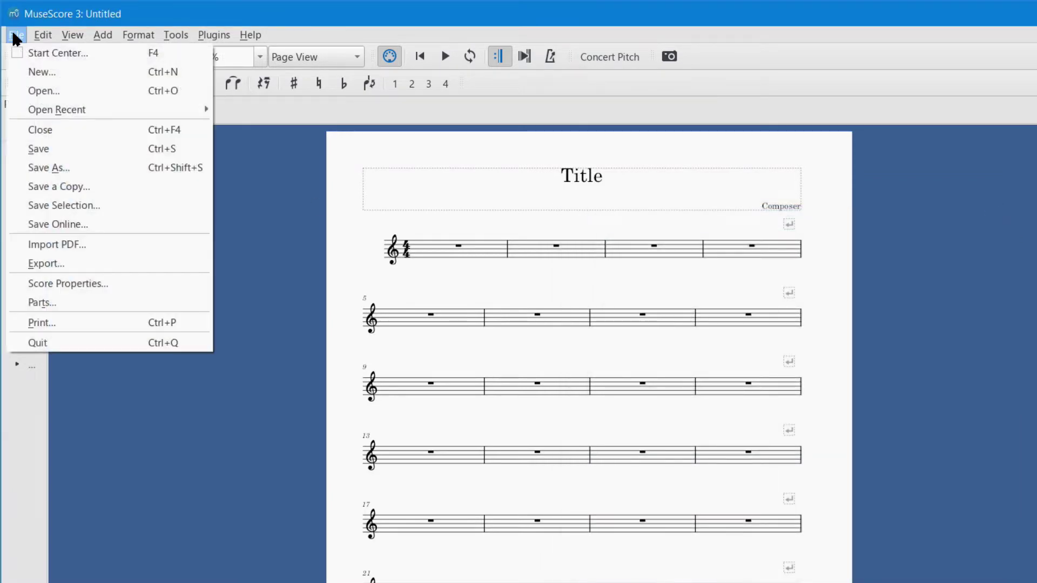
{"action": "left_click", "coordinate": [57, 90]}
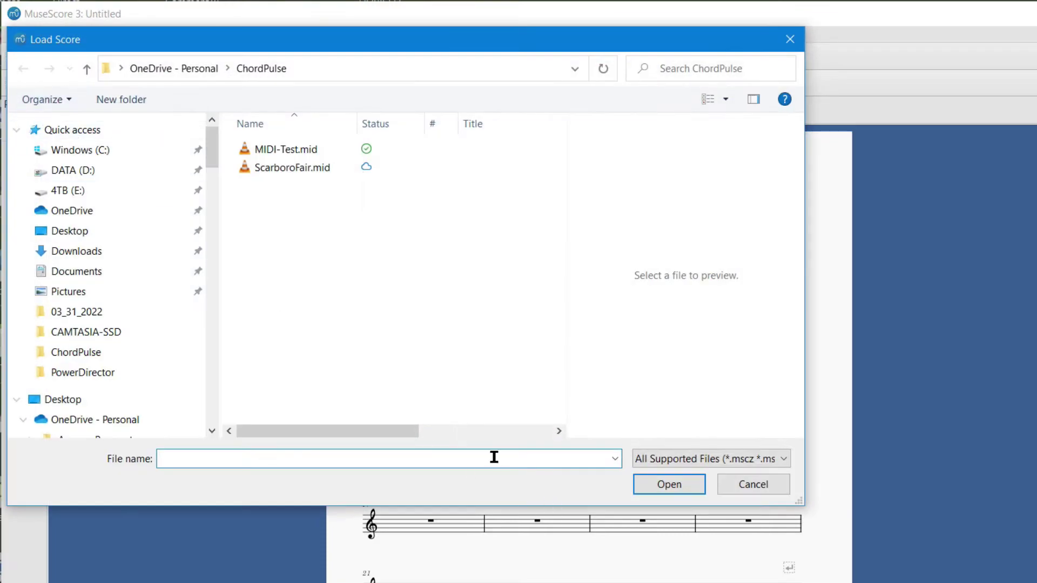
{"action": "left_click", "coordinate": [292, 154]}
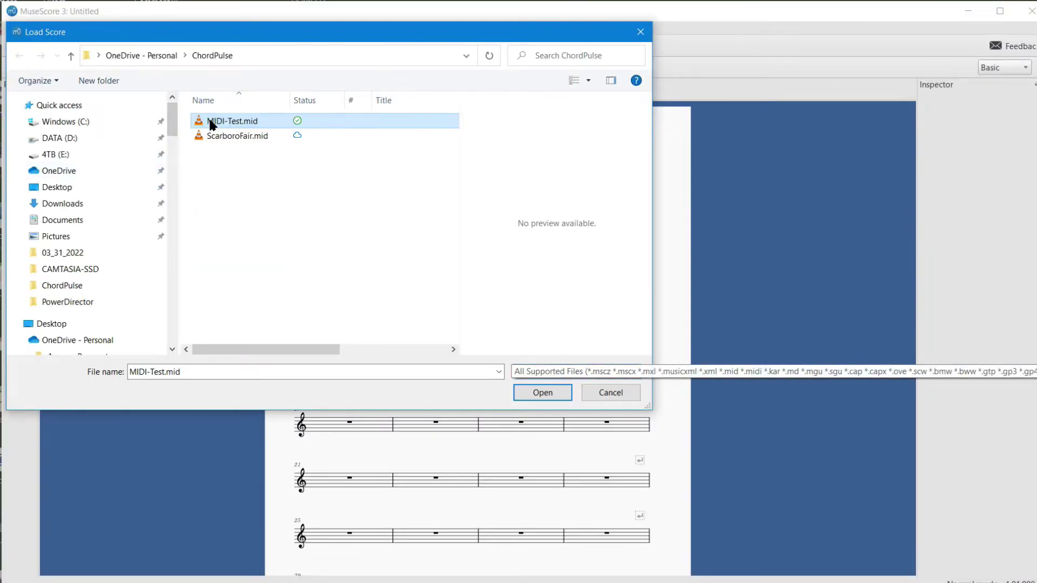
{"action": "left_click", "coordinate": [537, 396]}
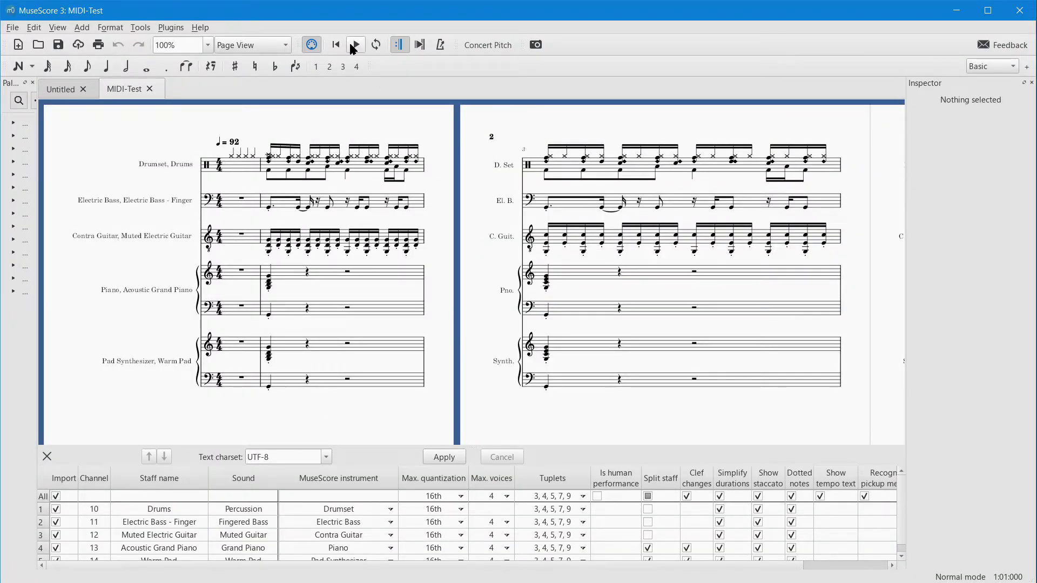
{"action": "left_click", "coordinate": [356, 44]}
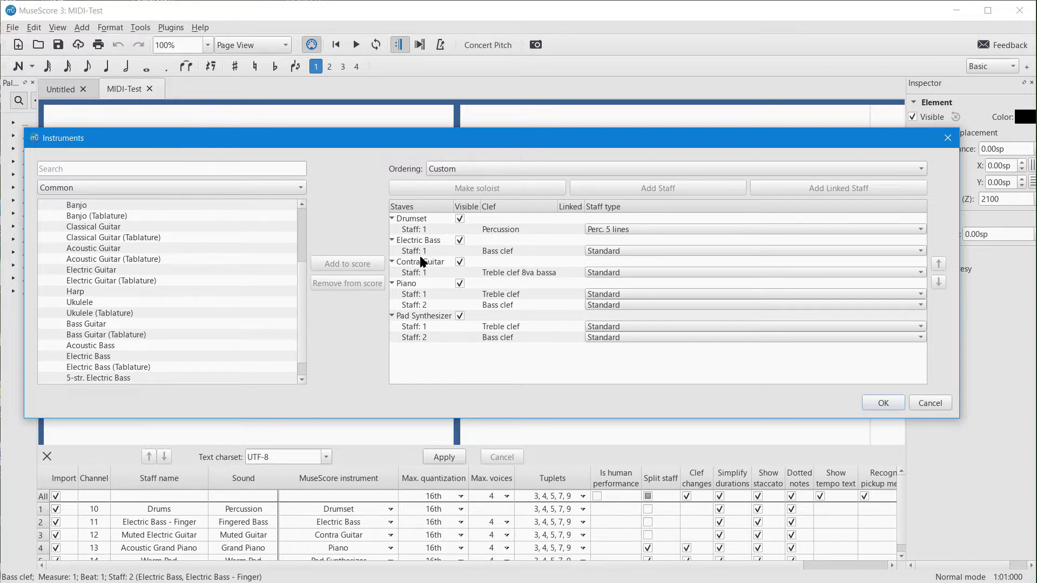
Set the Electric Bass Staff 1 type to Tab. 4-str. full and apply it
{"action": "left_click", "coordinate": [671, 250]}
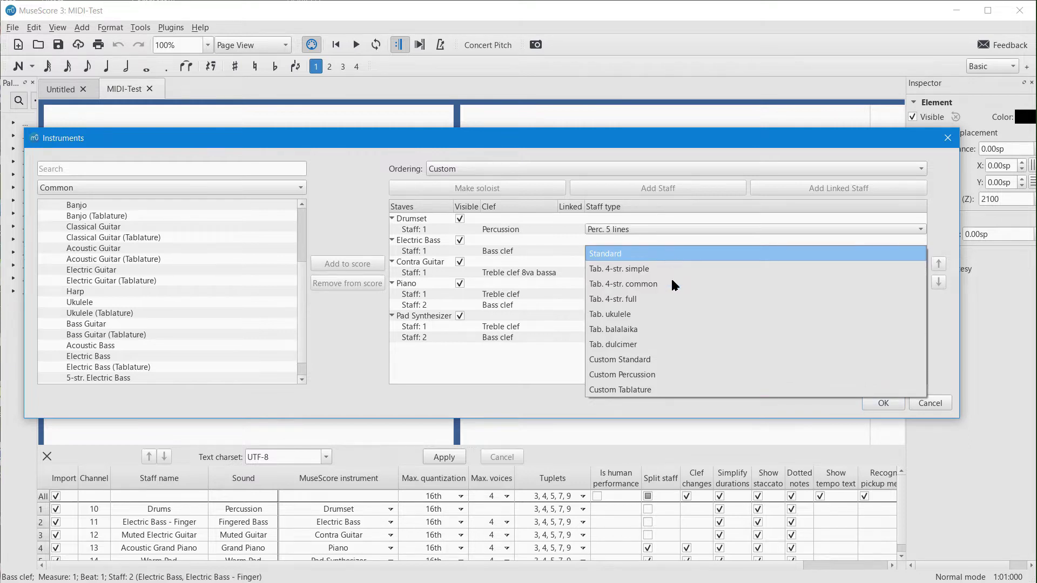
{"action": "left_click", "coordinate": [646, 301]}
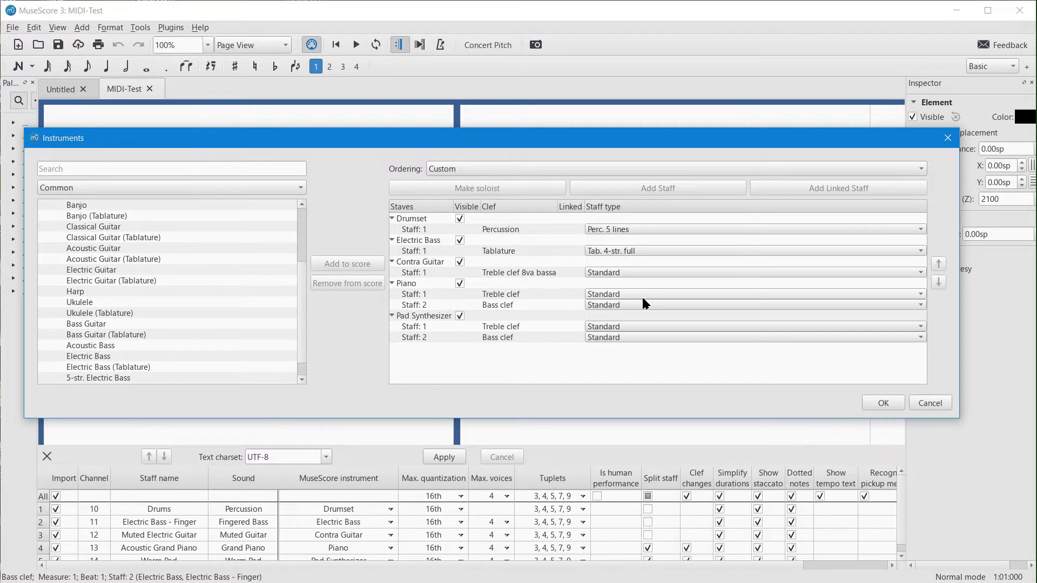
{"action": "left_click", "coordinate": [689, 251]}
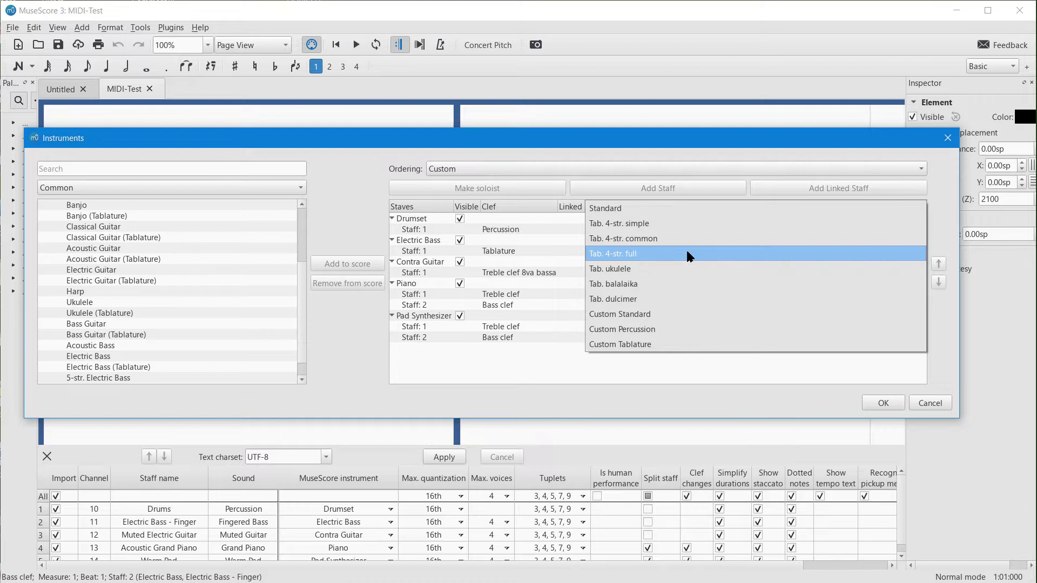
{"action": "left_click", "coordinate": [686, 252]}
{"action": "left_click", "coordinate": [899, 407]}
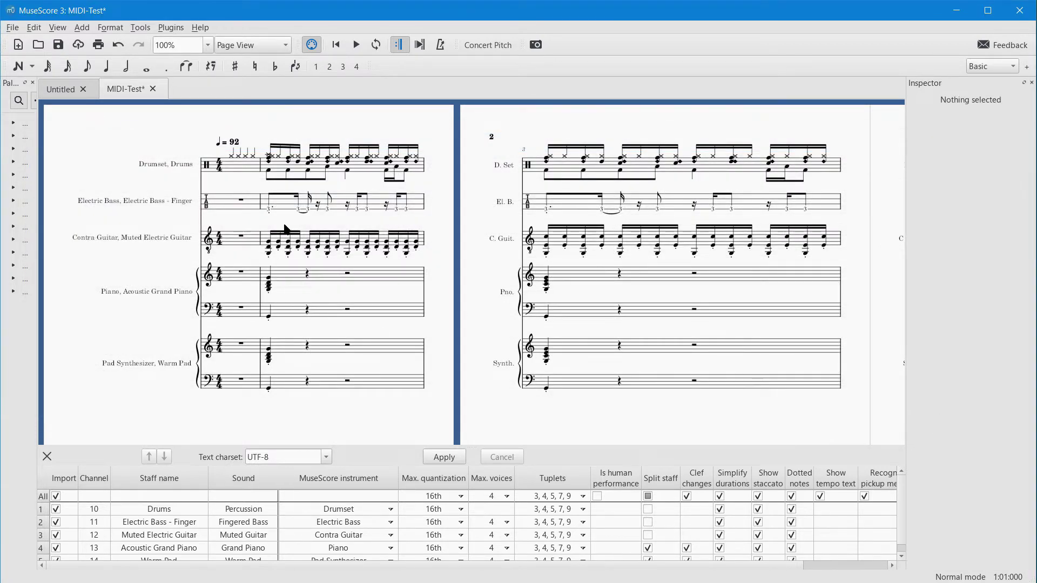
Zoom in and briefly play the score to hear the tablature bass
{"action": "scroll", "coordinate": [357, 240], "scroll_direction": "up", "scroll_amount": 5}
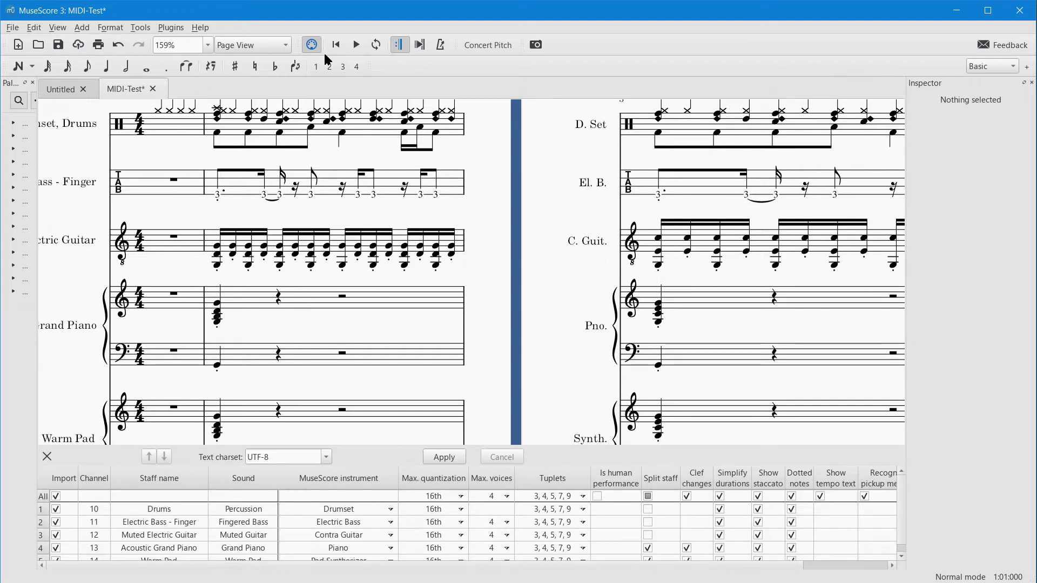
{"action": "left_click", "coordinate": [356, 45]}
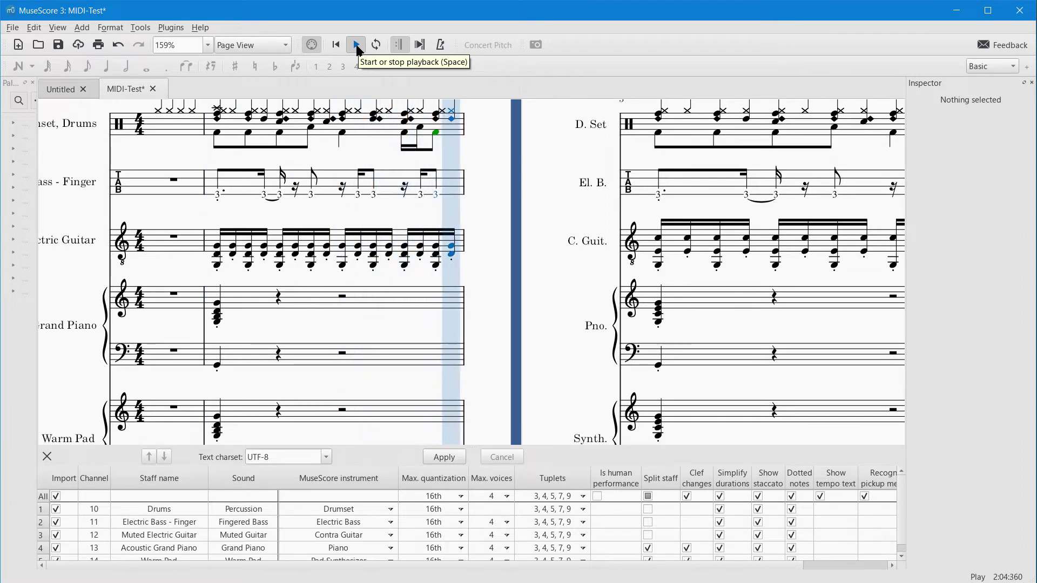
{"action": "left_click", "coordinate": [357, 48]}
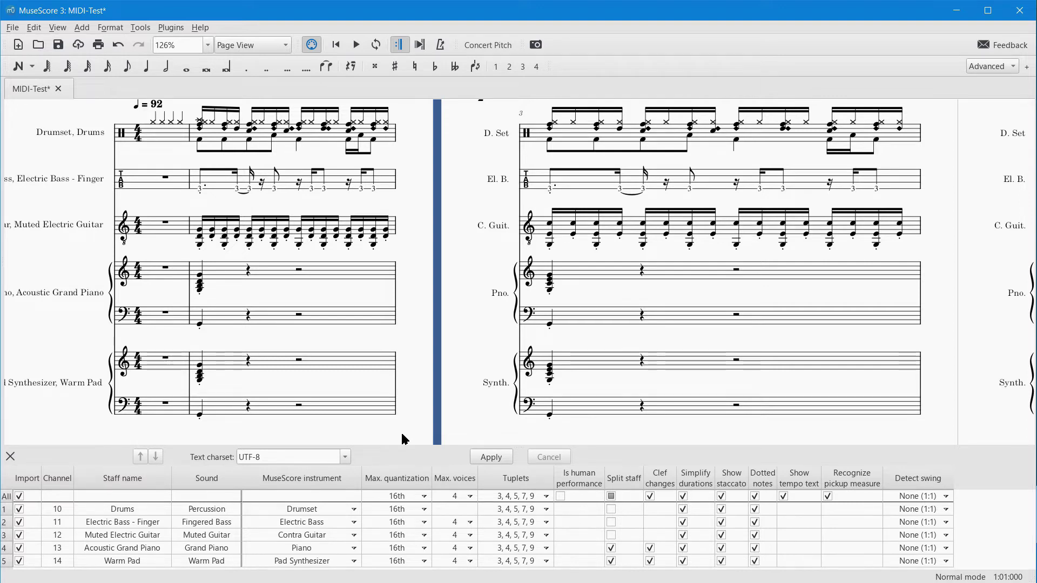
{"action": "key", "text": "i"}
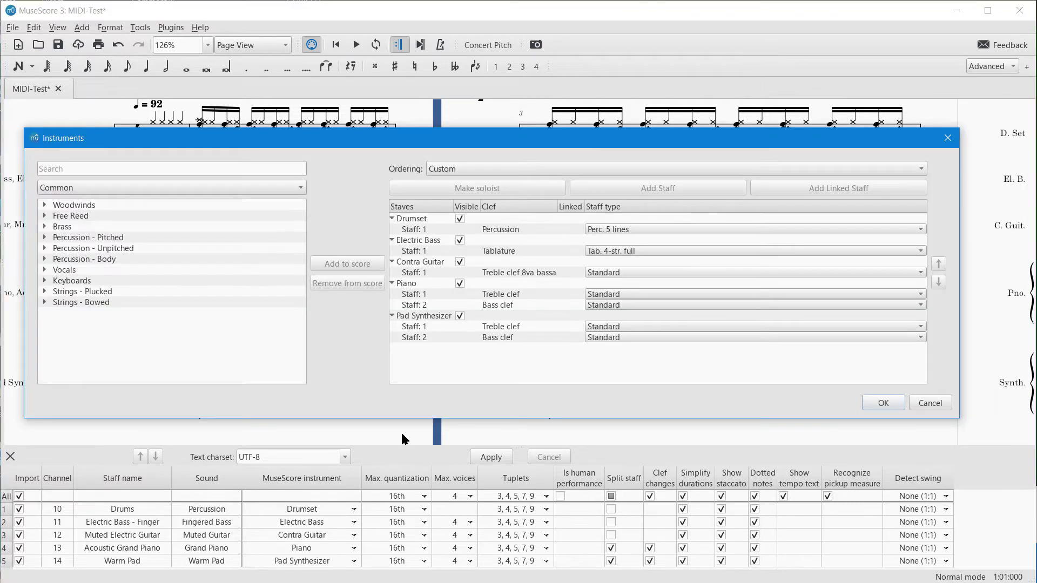
Change the Electric Bass staff type to Tab. 4-str. common and apply it
{"action": "left_click", "coordinate": [682, 250]}
{"action": "left_click", "coordinate": [683, 237]}
{"action": "left_click", "coordinate": [892, 401]}
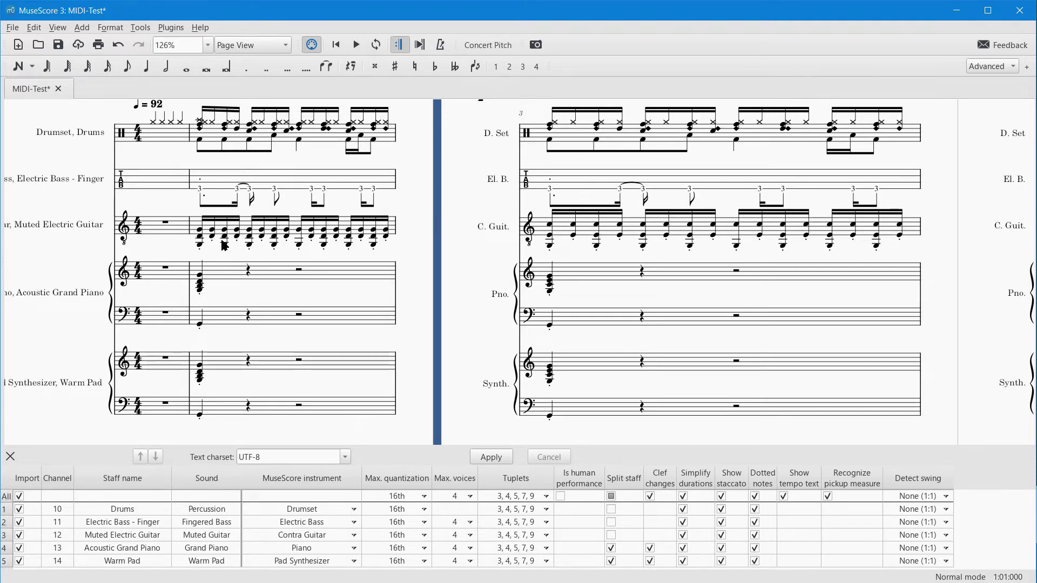
Add an Electric Guitar (Tablature) instrument from the plucked strings to the score
{"action": "key", "text": "i"}
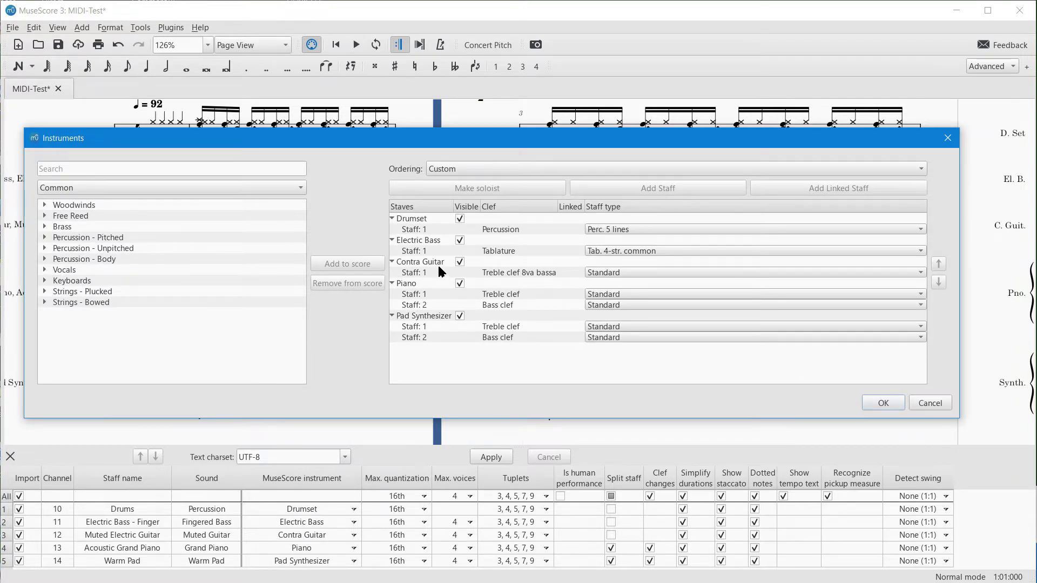
{"action": "left_click", "coordinate": [393, 262]}
{"action": "left_click", "coordinate": [392, 262]}
{"action": "left_click", "coordinate": [43, 291]}
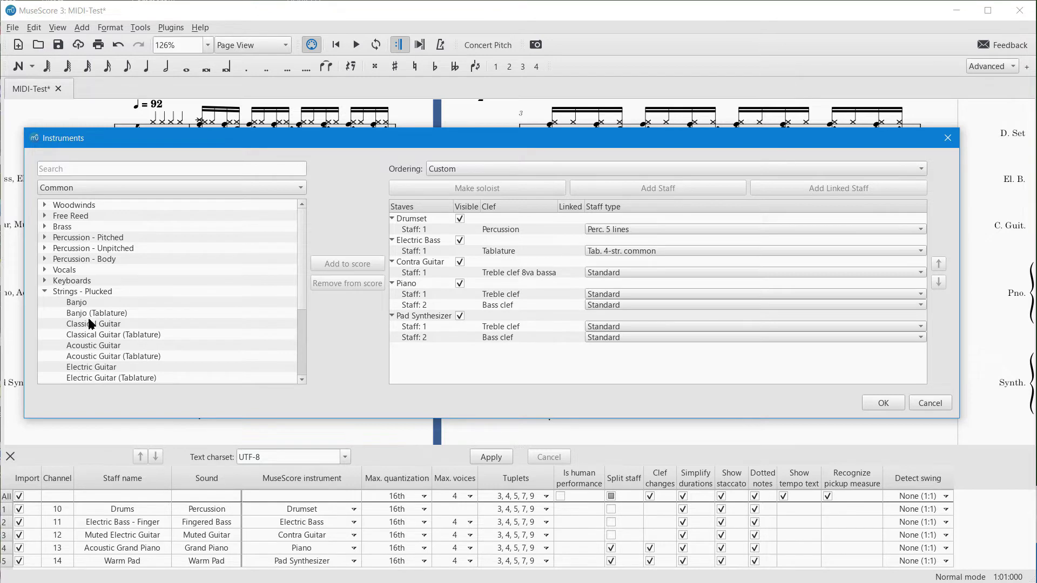
{"action": "scroll", "coordinate": [94, 330], "scroll_direction": "down", "scroll_amount": 3}
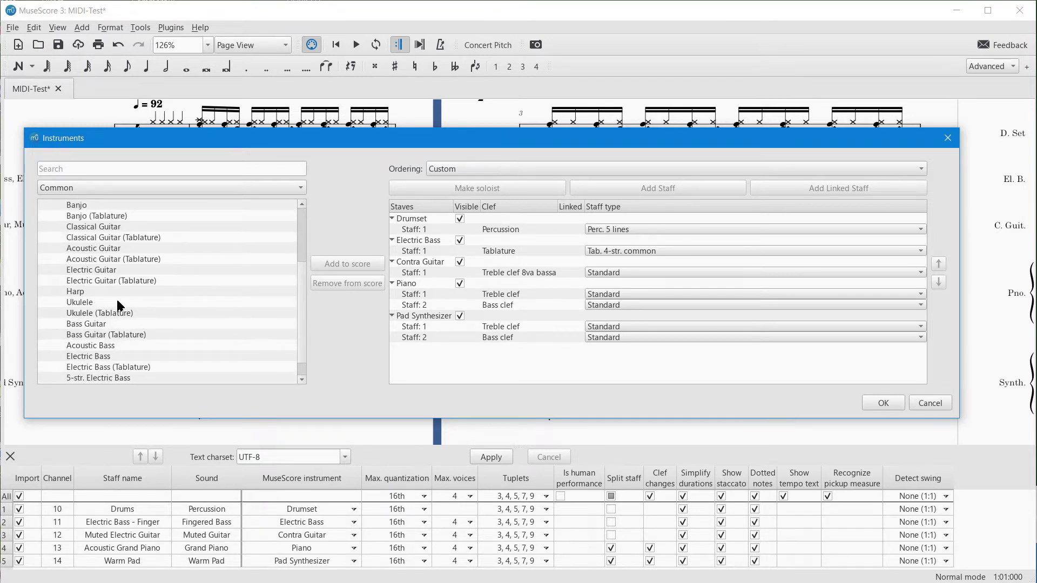
{"action": "scroll", "coordinate": [118, 367], "scroll_direction": "down", "scroll_amount": 1}
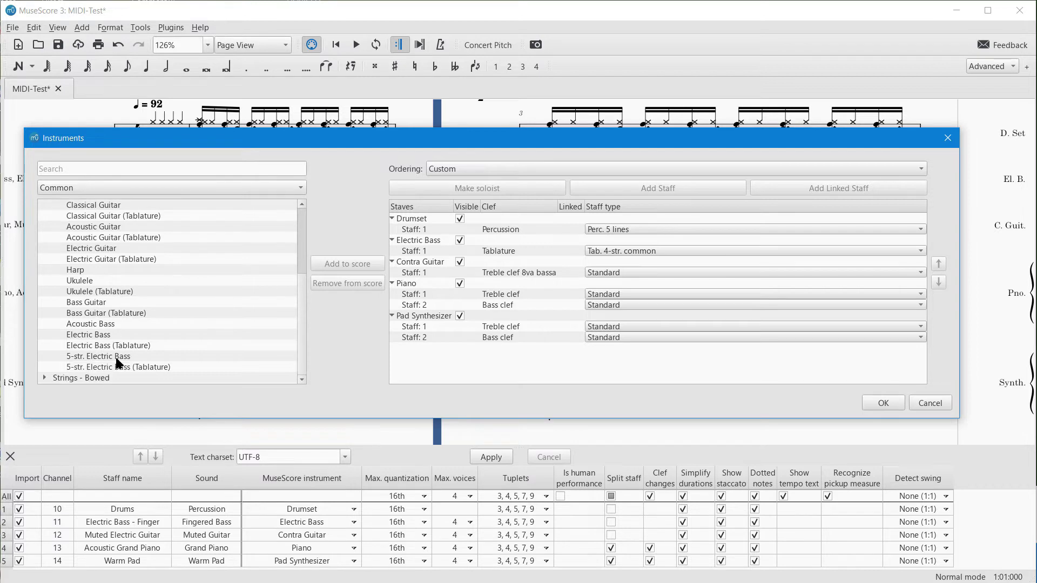
{"action": "scroll", "coordinate": [124, 274], "scroll_direction": "up", "scroll_amount": 4}
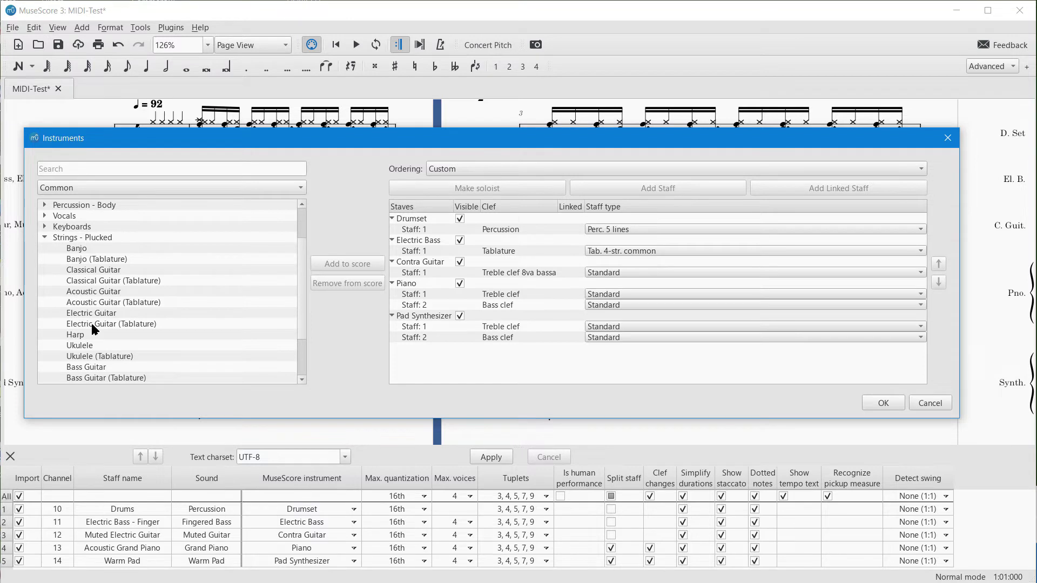
{"action": "left_click", "coordinate": [92, 323]}
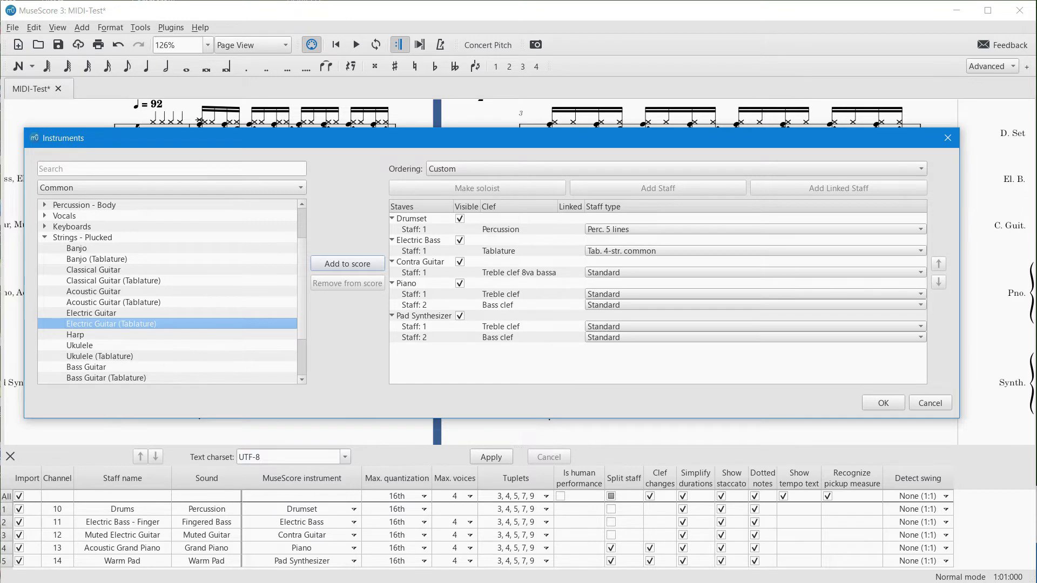
{"action": "left_click", "coordinate": [358, 265]}
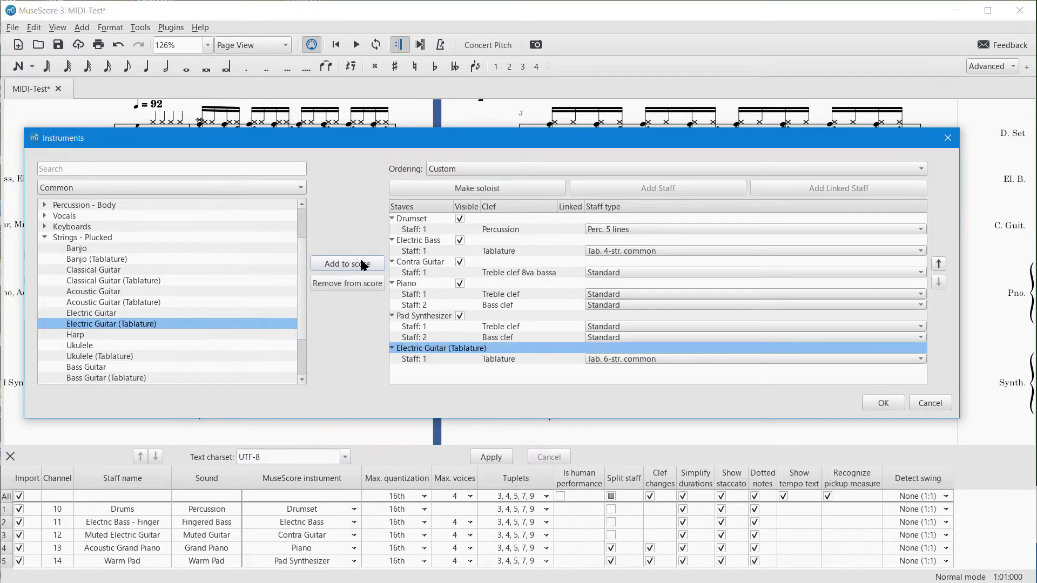
Set the Contra Guitar staff type to Tab. 6-str. full and apply
{"action": "left_click", "coordinate": [624, 269]}
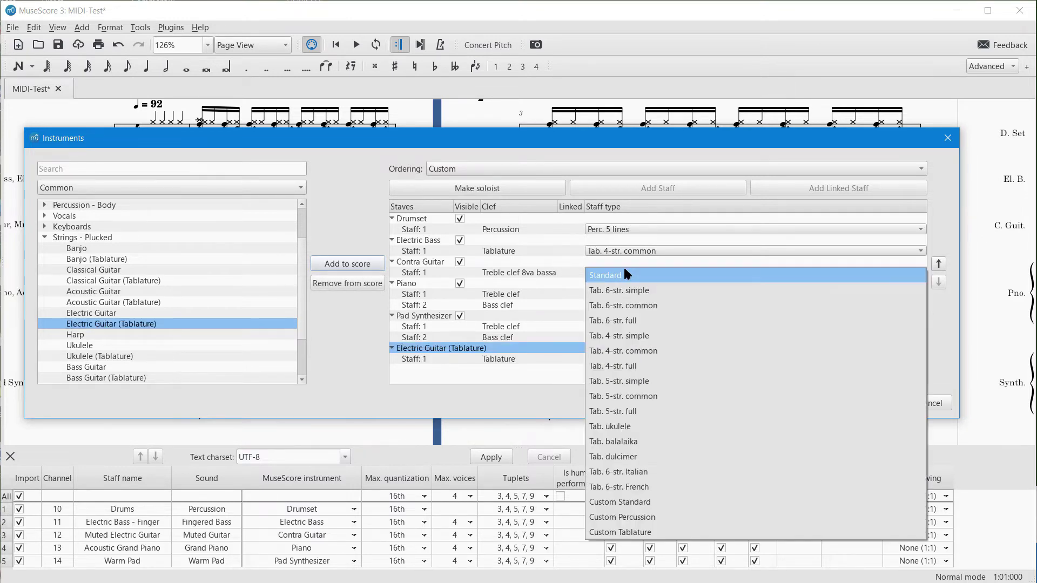
{"action": "left_click", "coordinate": [686, 314]}
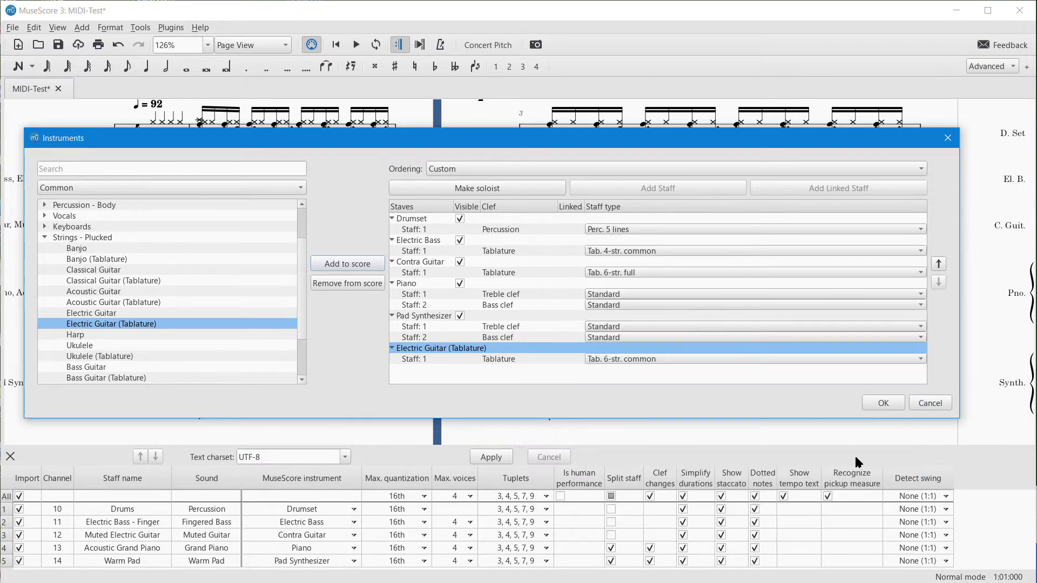
{"action": "left_click", "coordinate": [889, 406]}
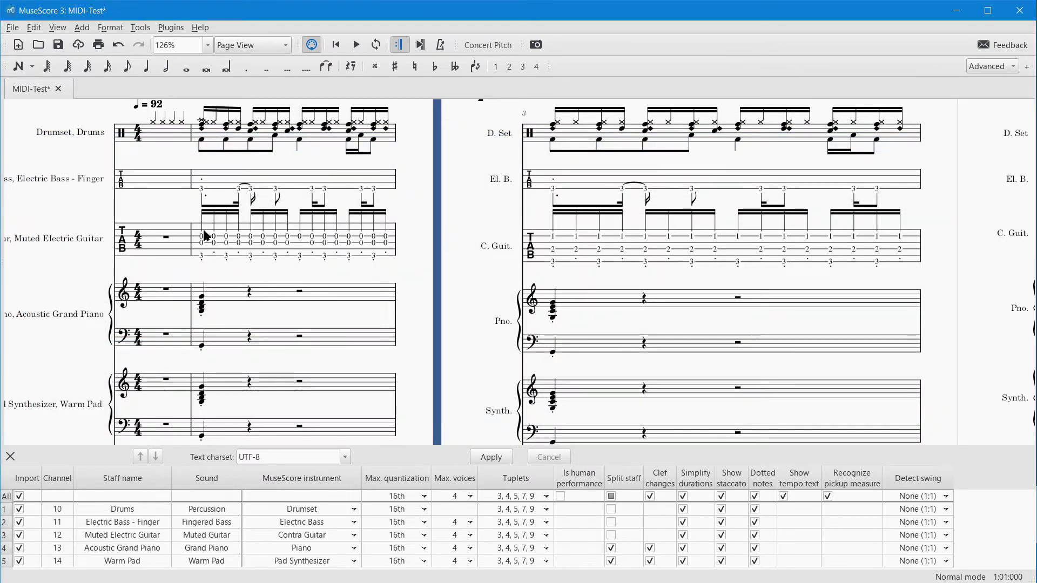
{"action": "scroll", "coordinate": [203, 229], "scroll_direction": "up", "scroll_amount": 1}
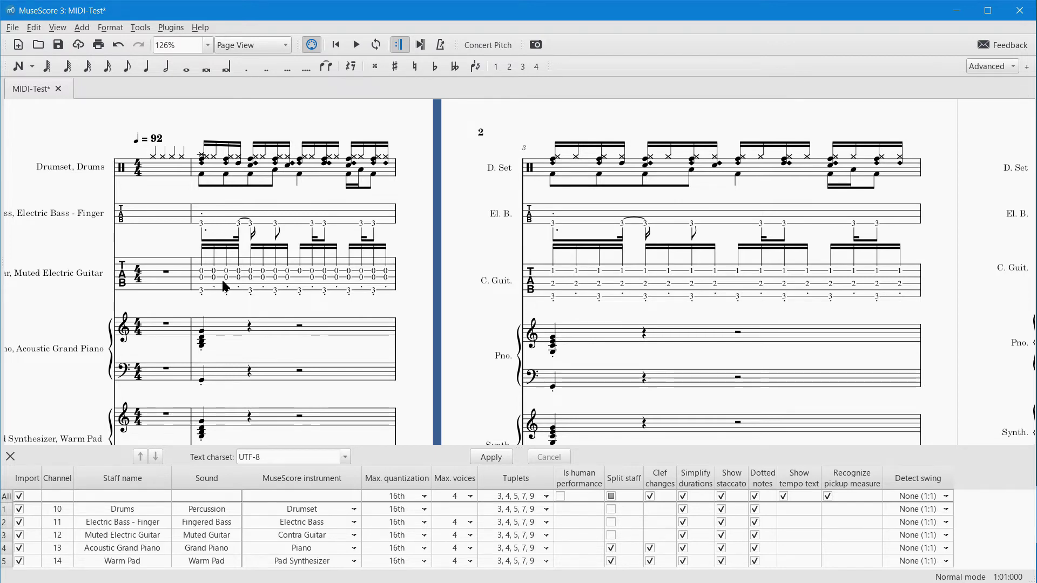
{"action": "scroll", "coordinate": [224, 281], "scroll_direction": "down", "scroll_amount": 3}
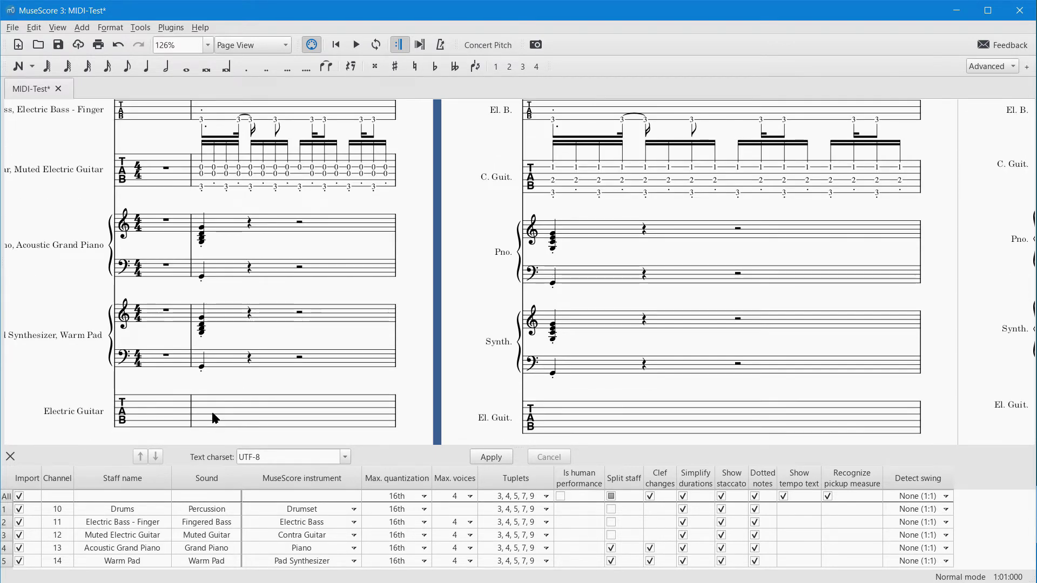
{"action": "scroll", "coordinate": [216, 408], "scroll_direction": "up", "scroll_amount": 3}
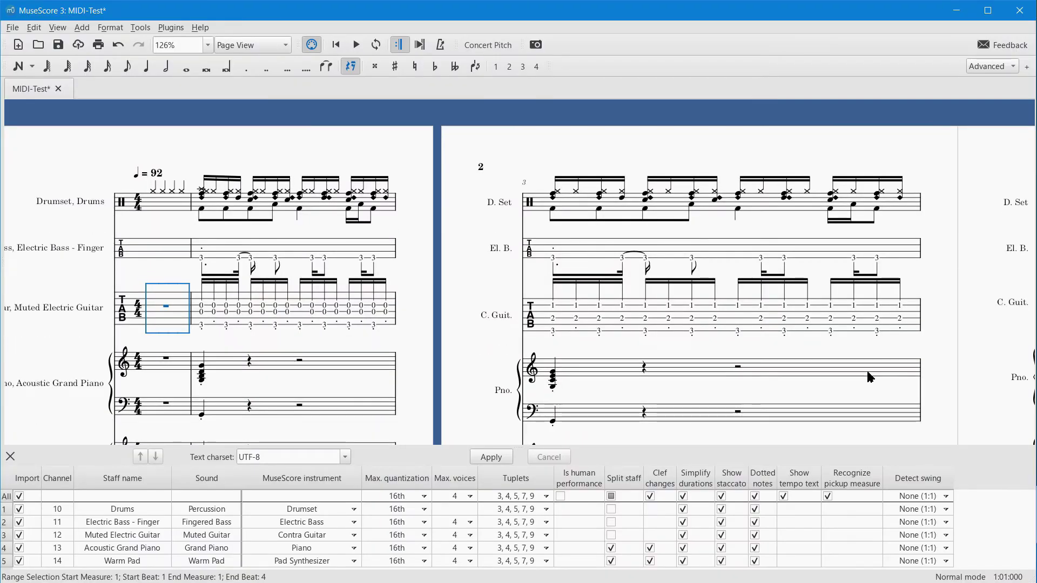
{"action": "scroll", "coordinate": [859, 356], "scroll_direction": "down", "scroll_amount": 2, "text": "ctrl"}
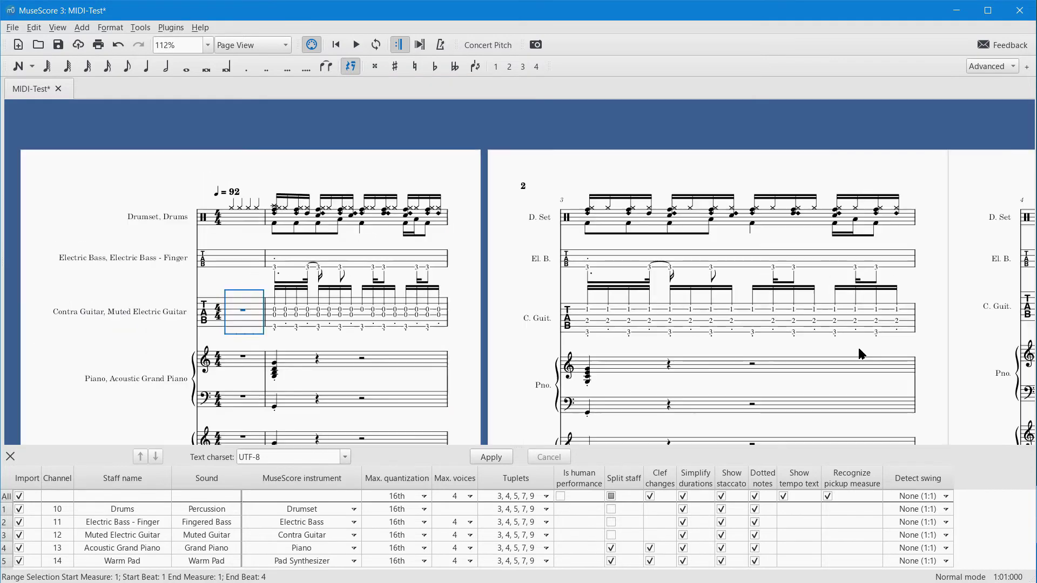
Scroll to the score's end and extend the C. Guit. selection to the last measure
{"action": "scroll", "coordinate": [851, 339], "scroll_direction": "right", "scroll_amount": 3}
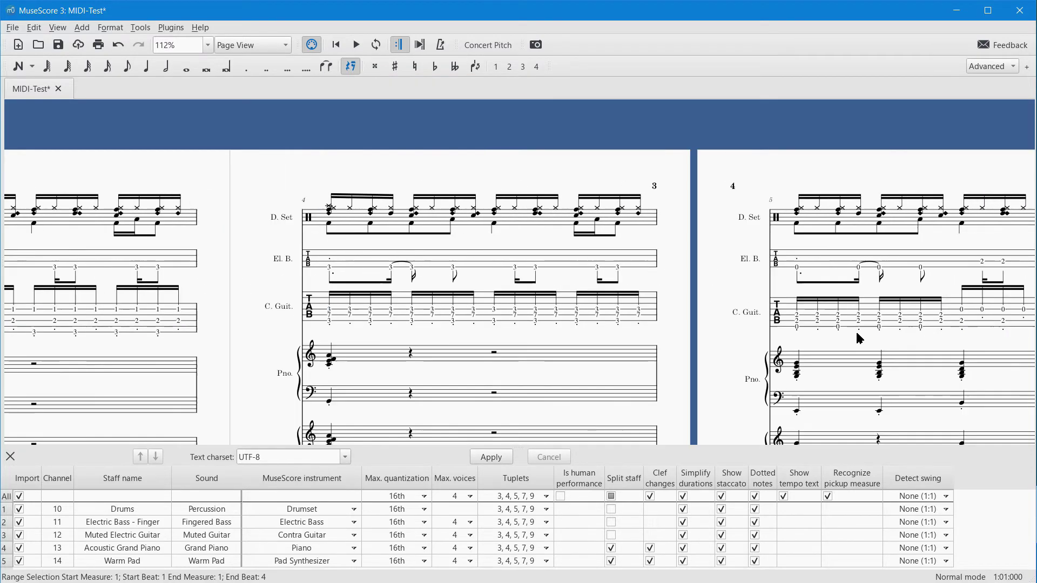
{"action": "scroll", "coordinate": [652, 332], "scroll_direction": "left", "scroll_amount": 4}
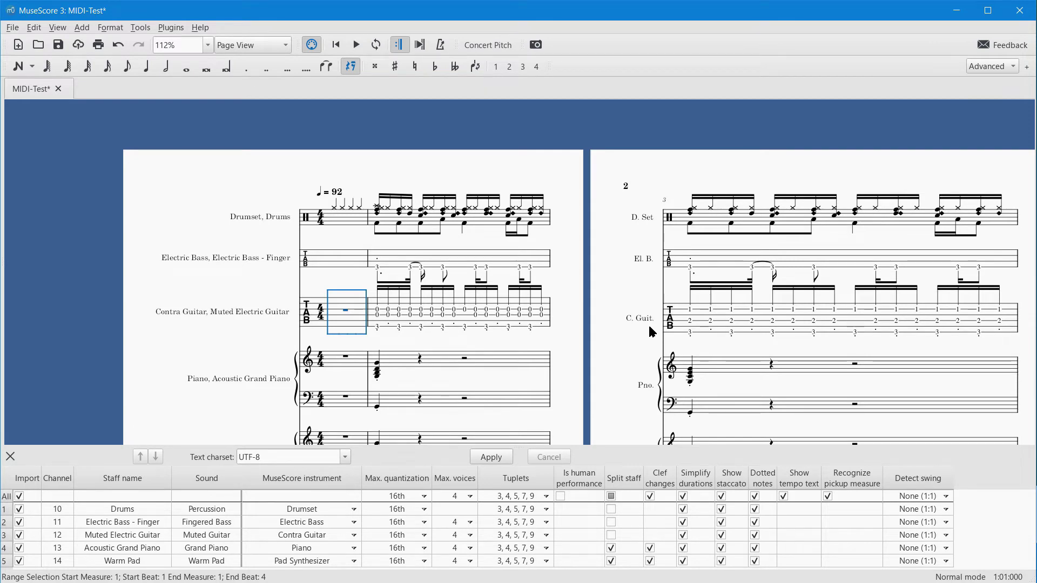
{"action": "scroll", "coordinate": [652, 331], "scroll_direction": "left", "scroll_amount": 3}
{"action": "scroll", "coordinate": [791, 332], "scroll_direction": "right", "scroll_amount": 10}
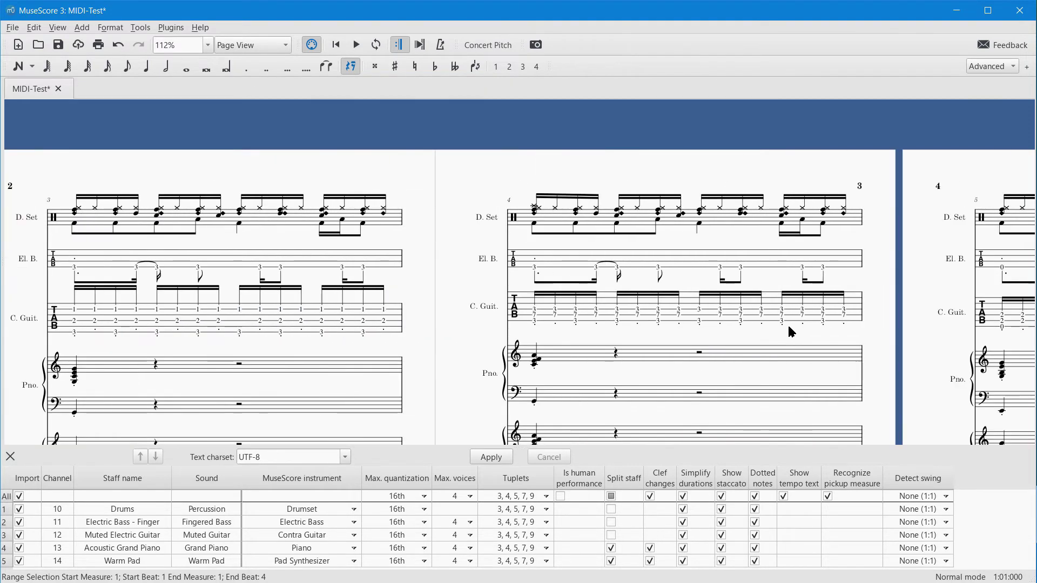
{"action": "scroll", "coordinate": [792, 332], "scroll_direction": "right", "scroll_amount": 20}
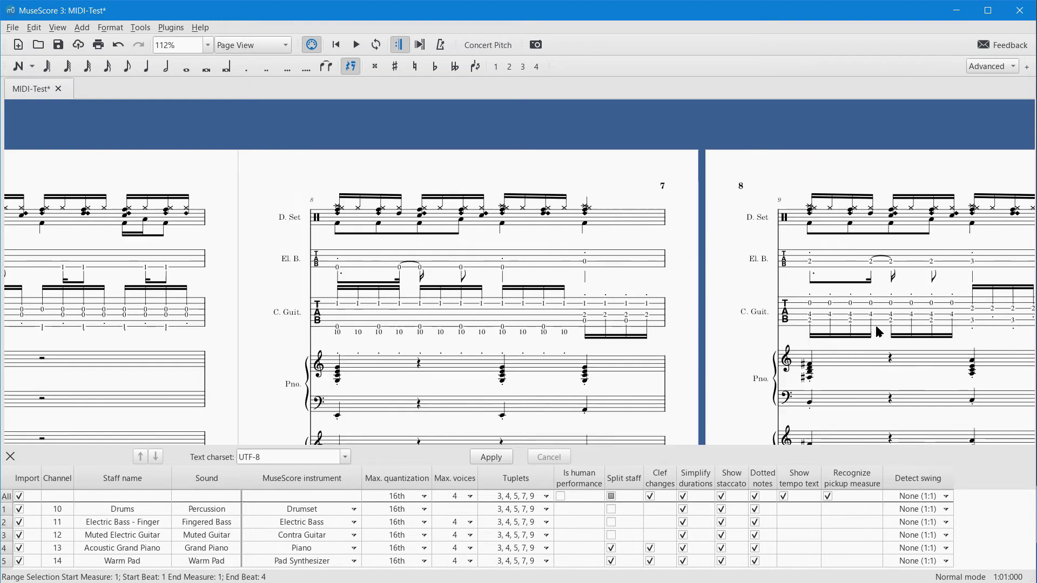
{"action": "scroll", "coordinate": [879, 330], "scroll_direction": "right", "scroll_amount": 20}
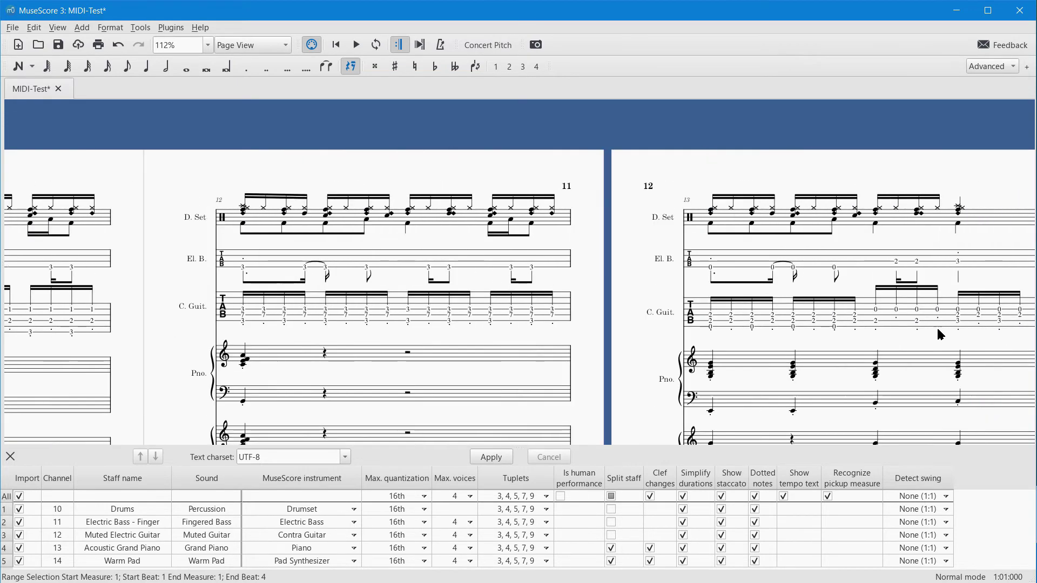
{"action": "scroll", "coordinate": [938, 329], "scroll_direction": "right", "scroll_amount": 20}
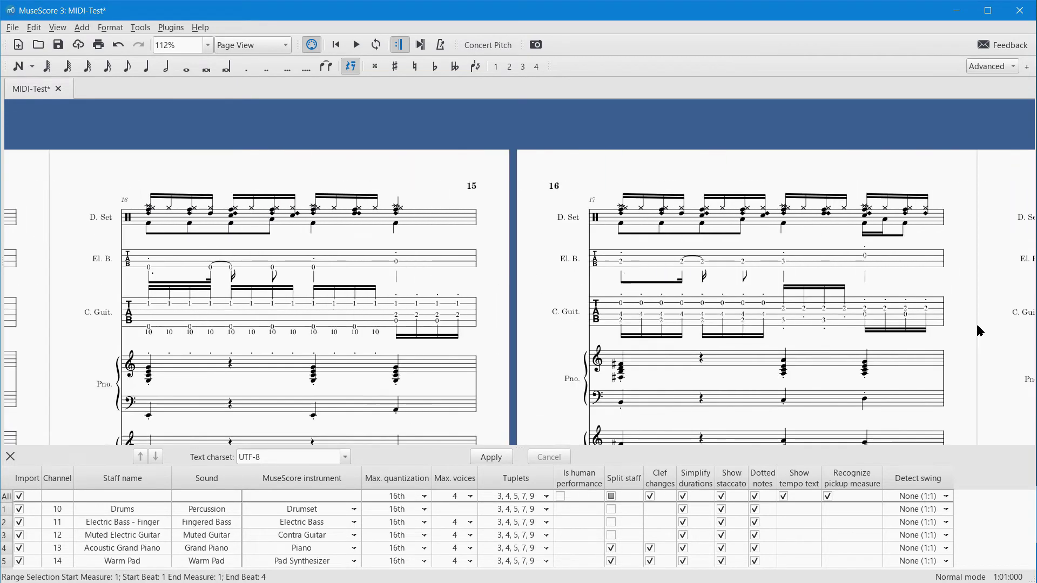
{"action": "scroll", "coordinate": [980, 331], "scroll_direction": "right", "scroll_amount": 20}
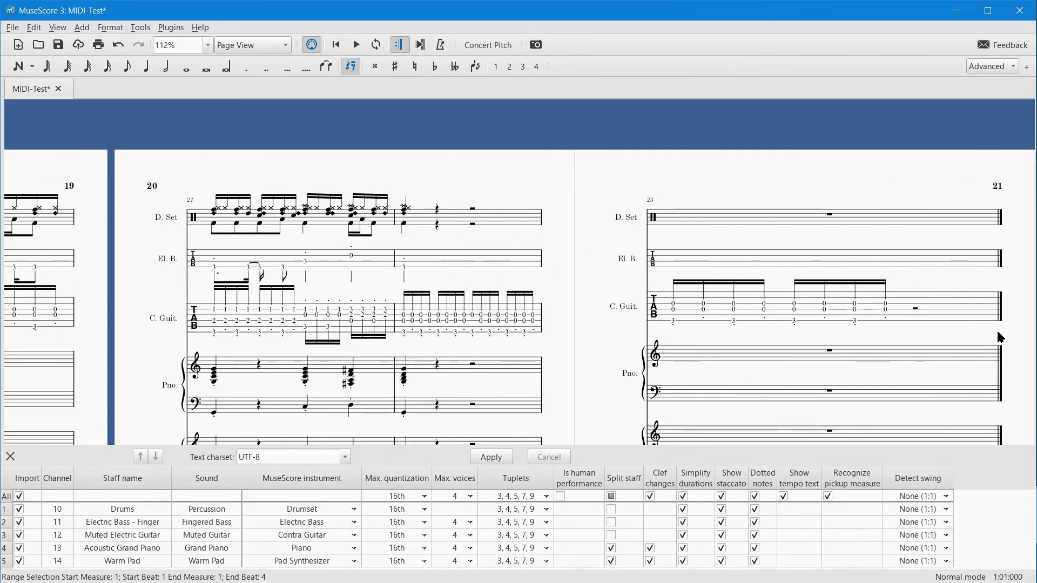
{"action": "scroll", "coordinate": [918, 336], "scroll_direction": "right", "scroll_amount": 5}
{"action": "scroll", "coordinate": [787, 335], "scroll_direction": "left", "scroll_amount": 5}
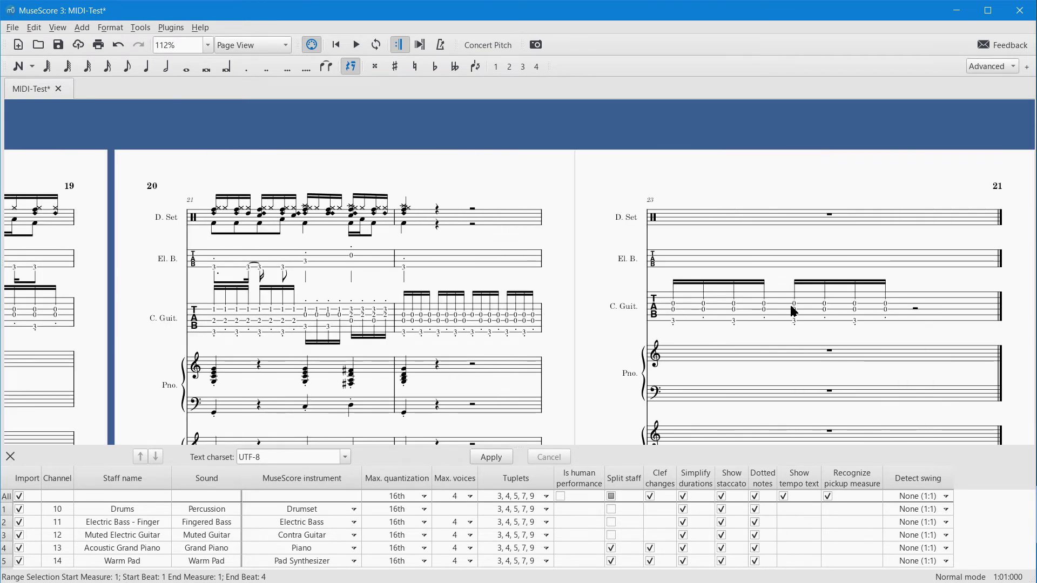
{"action": "left_click", "coordinate": [996, 316], "text": "shift"}
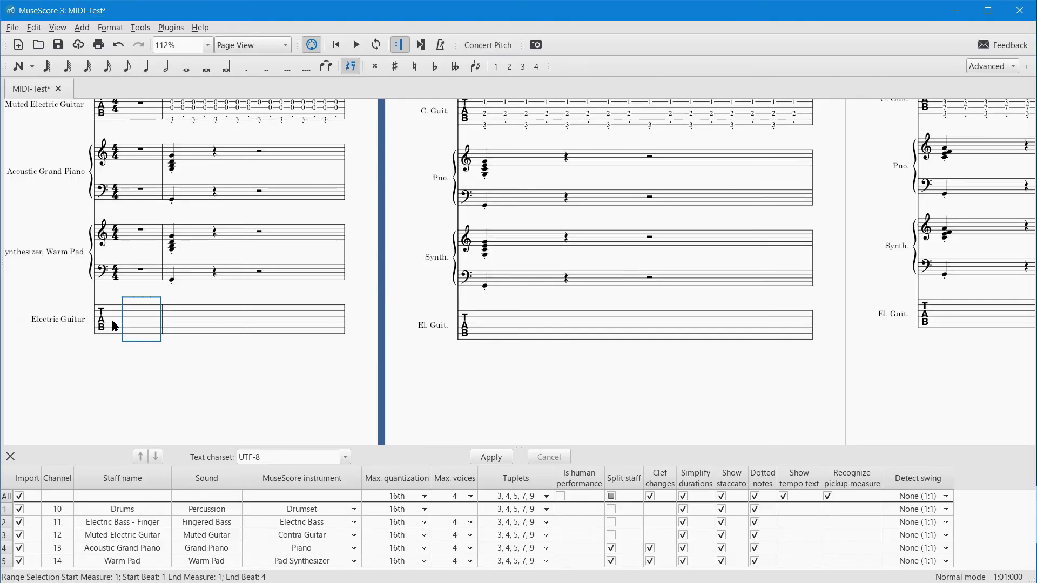
Paste the copied Muted Electric Guitar part into the Electric Guitar tab staff with Ctrl+V
{"action": "key", "text": "ctrl+v"}
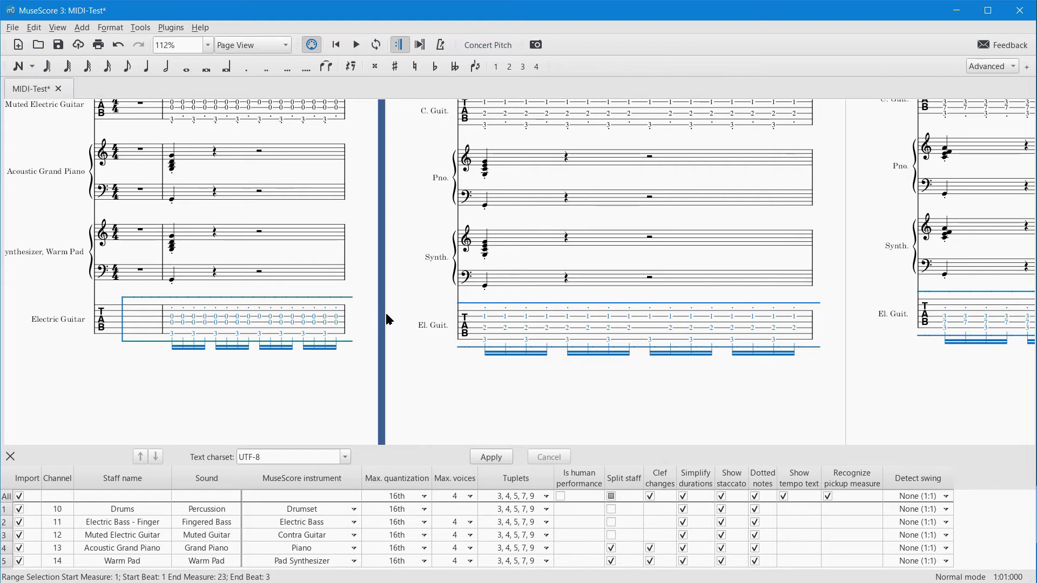
{"action": "scroll", "coordinate": [475, 288], "scroll_direction": "up", "scroll_amount": 2}
{"action": "scroll", "coordinate": [475, 287], "scroll_direction": "down", "scroll_amount": 1}
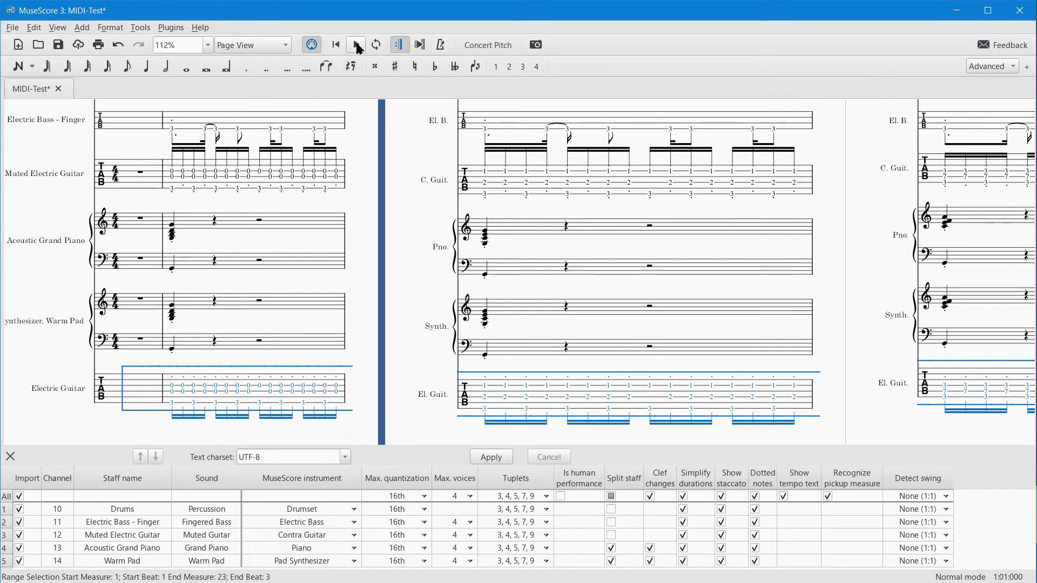
{"action": "left_click", "coordinate": [357, 46]}
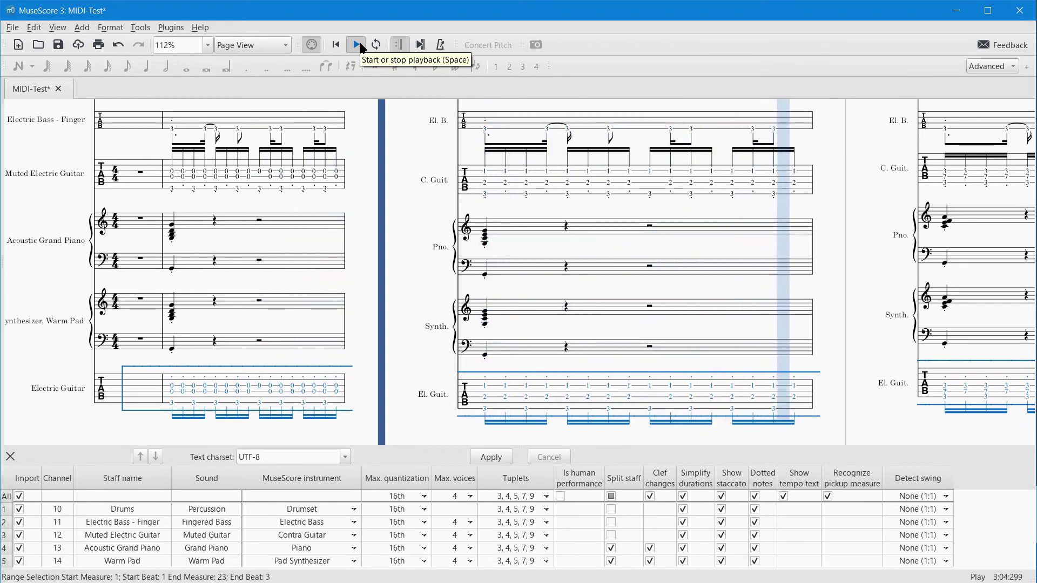
{"action": "left_click", "coordinate": [357, 45]}
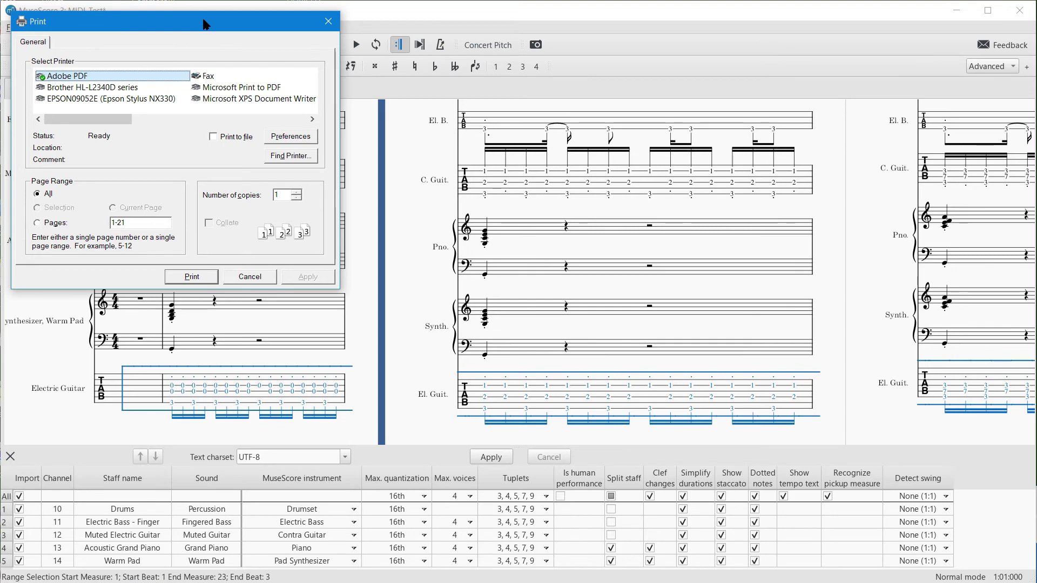
Print the score to Adobe PDF, saving as MIDI-Test.pdf and replacing the earlier file
{"action": "left_click_drag", "start_coordinate": [205, 25], "coordinate": [763, 118]}
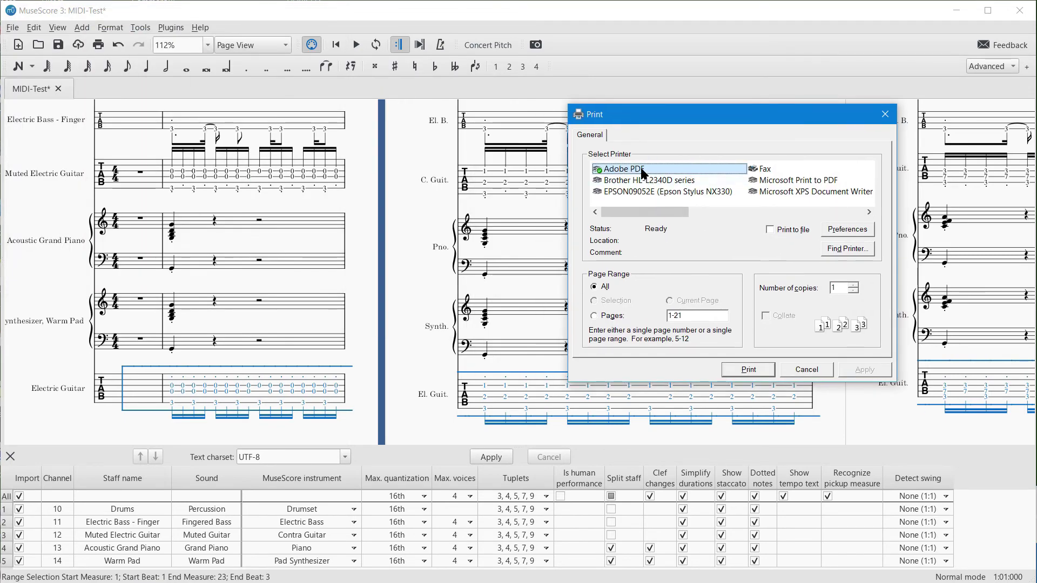
{"action": "left_click", "coordinate": [757, 369]}
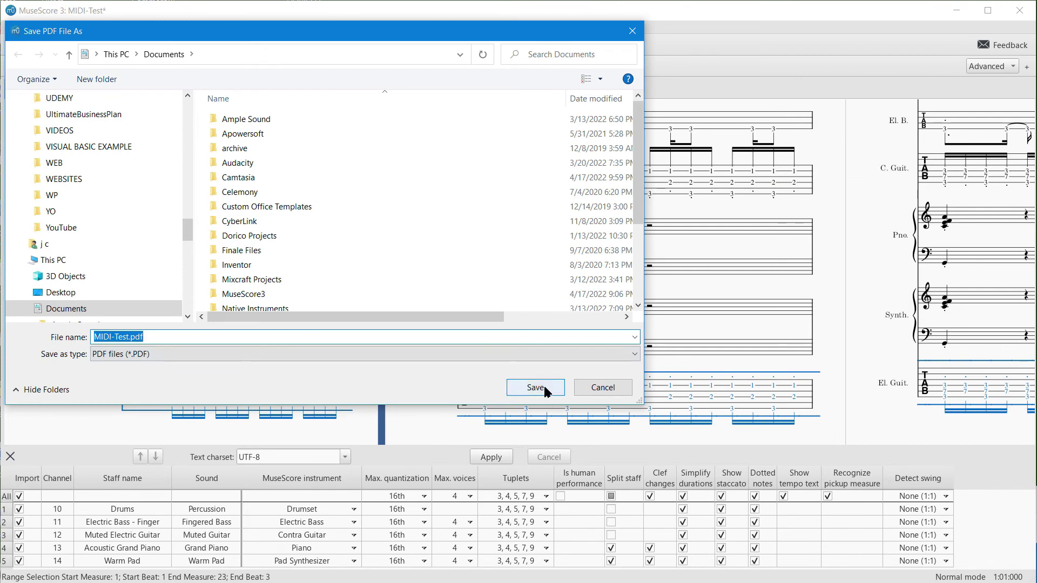
{"action": "left_click", "coordinate": [543, 385]}
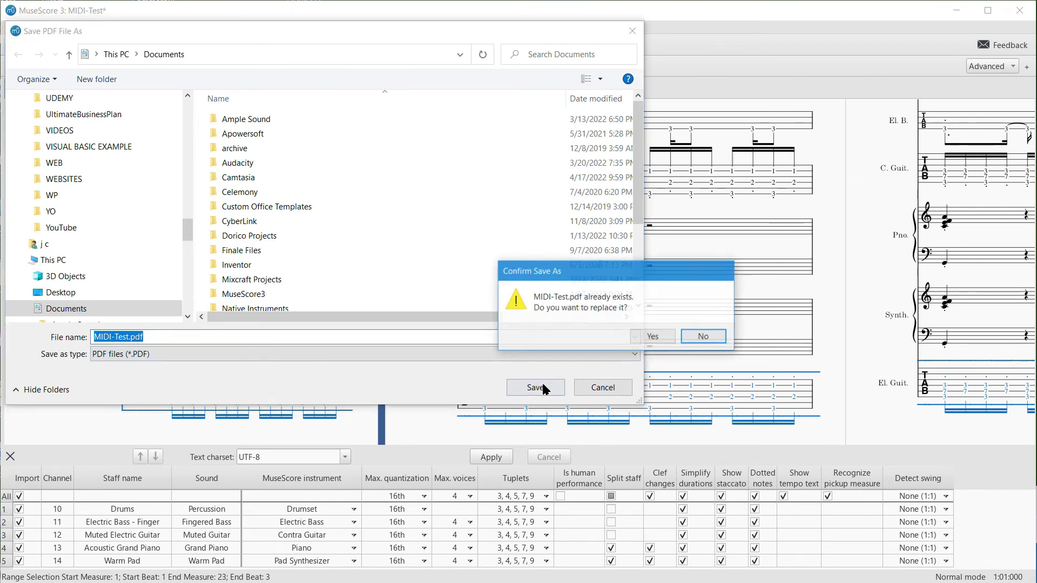
{"action": "left_click", "coordinate": [654, 336]}
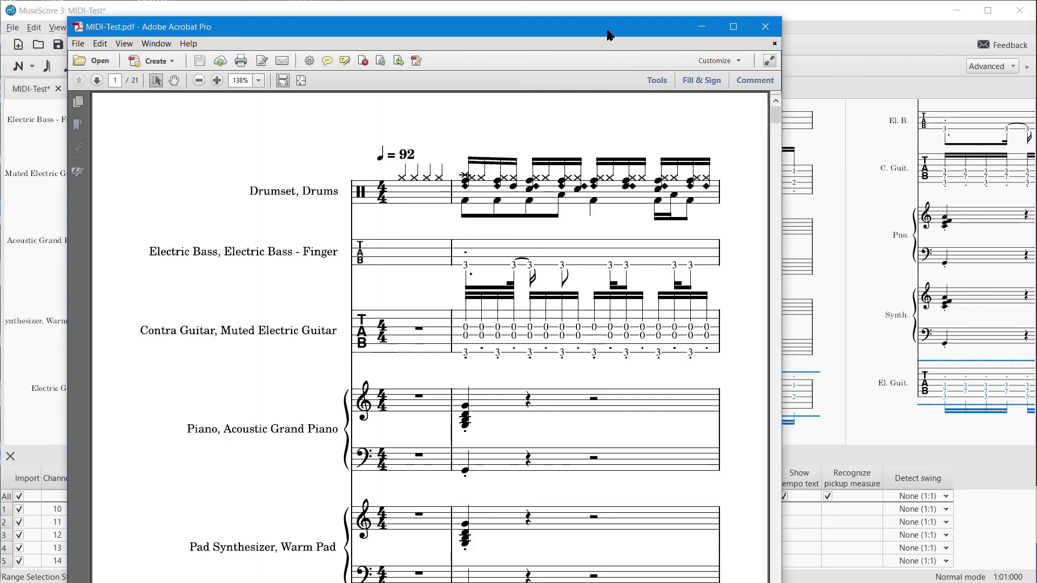
Reposition the Acrobat window to view page 1 of MIDI-Test.pdf with all tab staves
{"action": "mouse_move", "coordinate": [607, 35]}
{"action": "left_mouse_down"}
{"action": "mouse_move", "coordinate": [659, 46]}
{"action": "mouse_move", "coordinate": [613, 29]}
{"action": "left_mouse_up"}
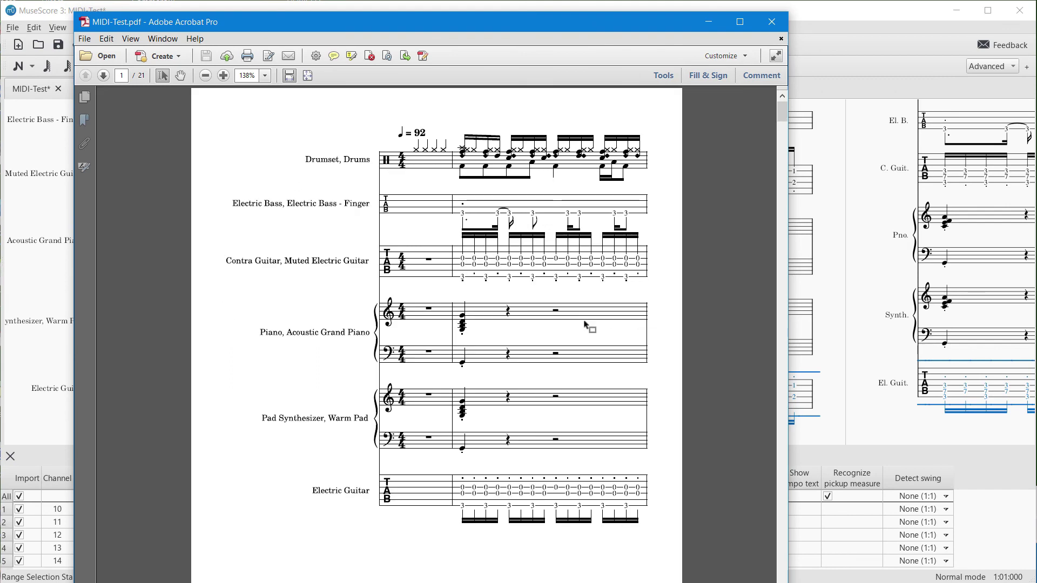